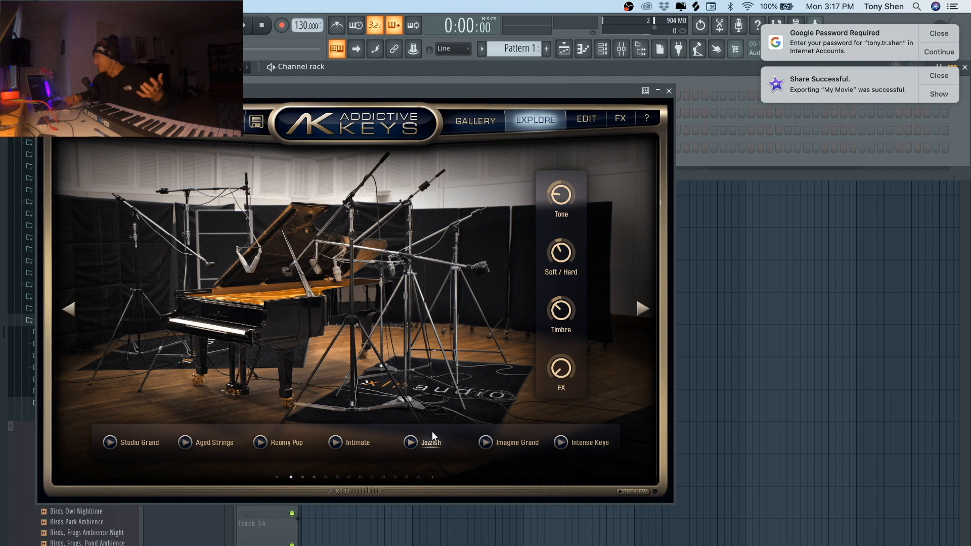
- Close the Addictive Keys plugin window and set the project tempo to 166 BPM
{"action": "left_click", "coordinate": [669, 91]}
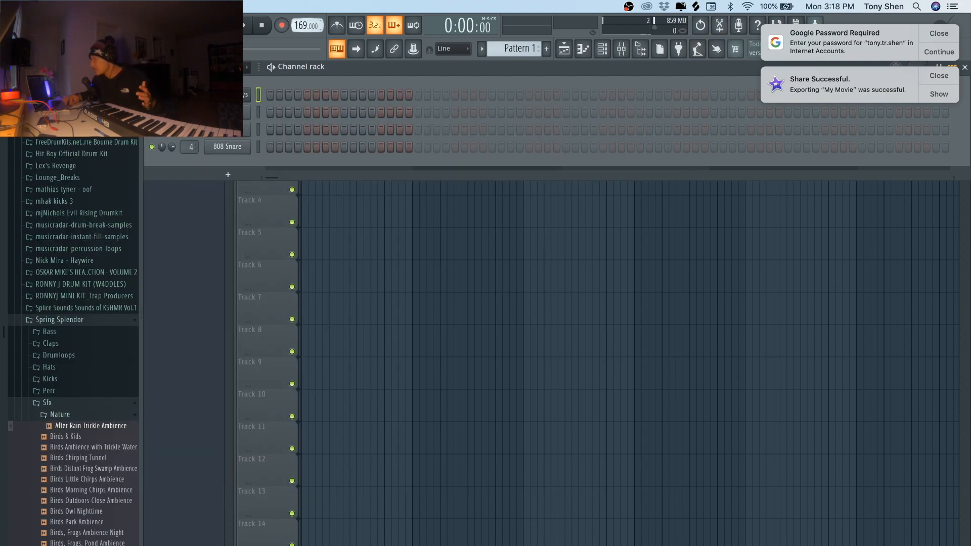
{"action": "left_click_drag", "start_coordinate": [304, 25], "coordinate": [305, 27]}
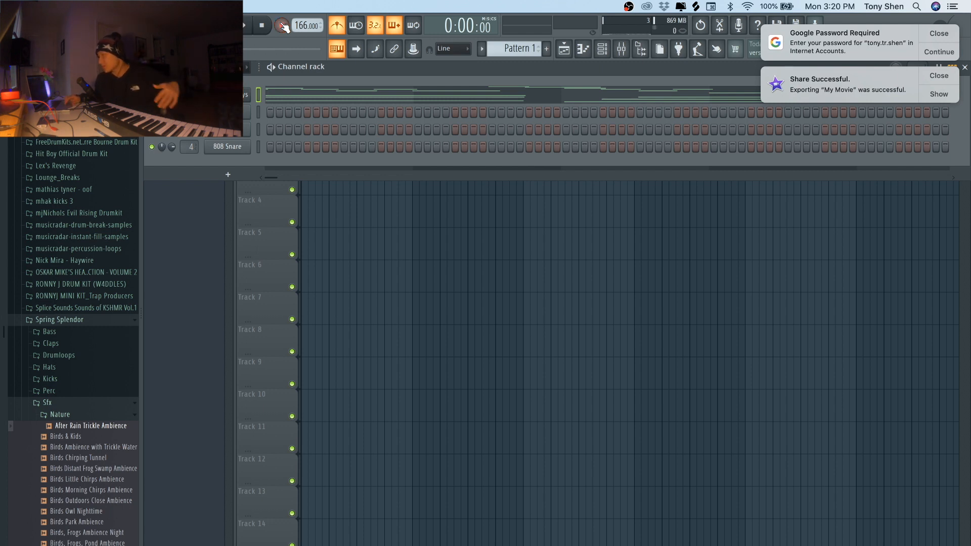
- Open the Addictive Keys piano roll, start pattern playback and turn off the metronome
{"action": "left_click", "coordinate": [287, 96]}
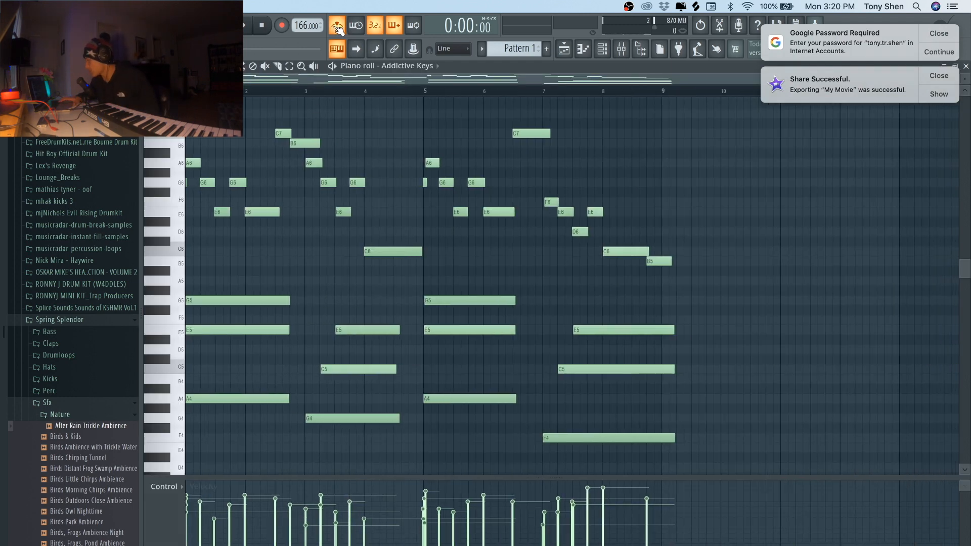
{"action": "key", "text": "space"}
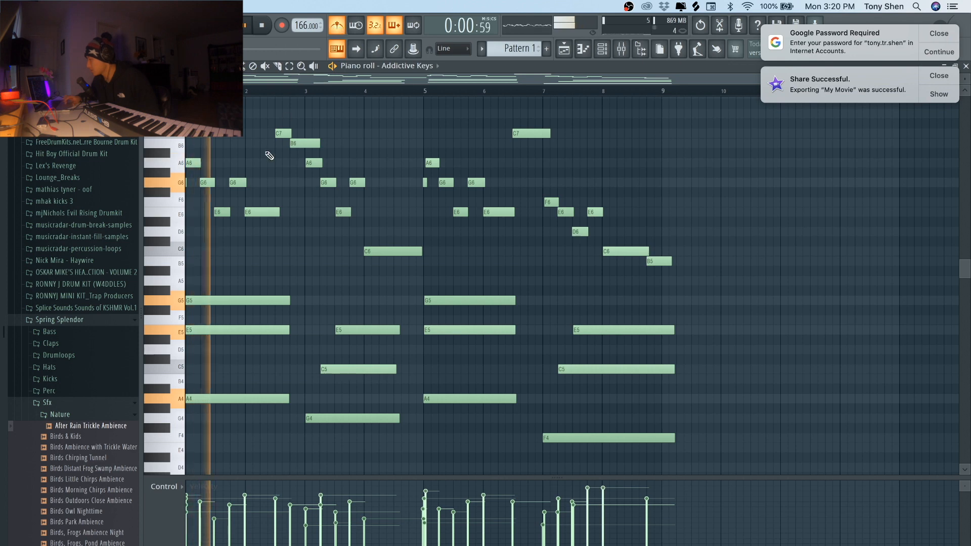
{"action": "left_click", "coordinate": [337, 30]}
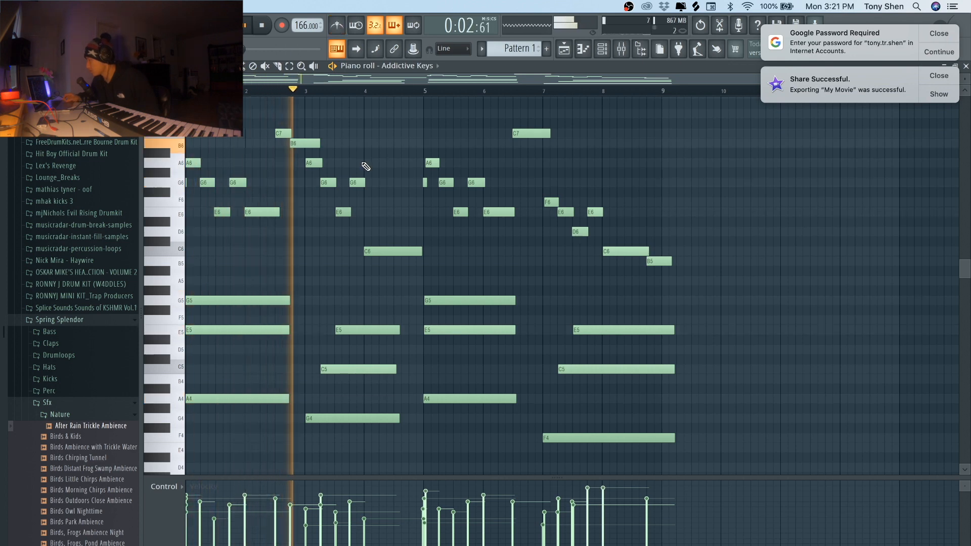
- Listen to the recorded piano part while examining its note timing, and stop playback at the end
{"action": "scroll", "coordinate": [366, 167], "scroll_direction": "up", "scroll_amount": 5}
{"action": "scroll", "coordinate": [366, 166], "scroll_direction": "down", "scroll_amount": 3}
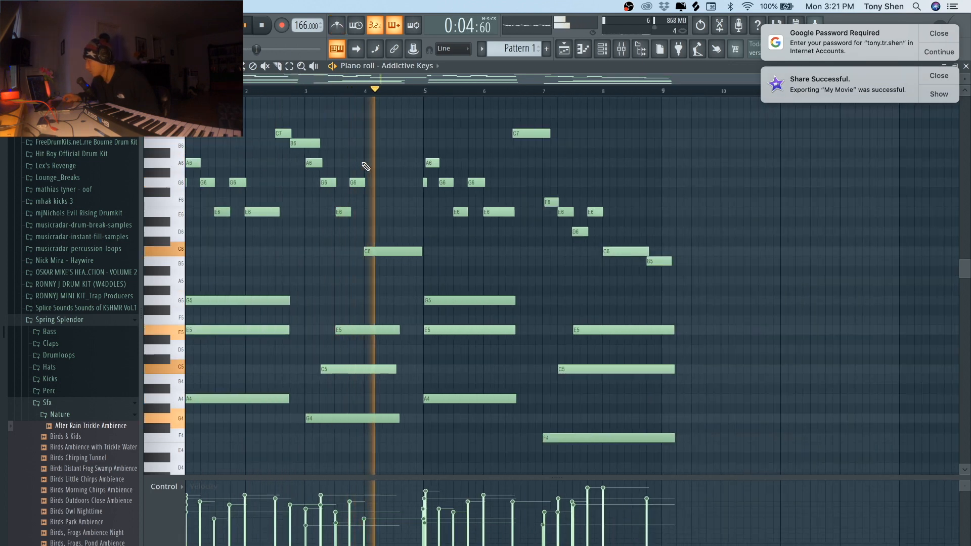
{"action": "scroll", "coordinate": [365, 166], "scroll_direction": "up", "scroll_amount": 2}
{"action": "scroll", "coordinate": [365, 166], "scroll_direction": "up", "scroll_amount": 3}
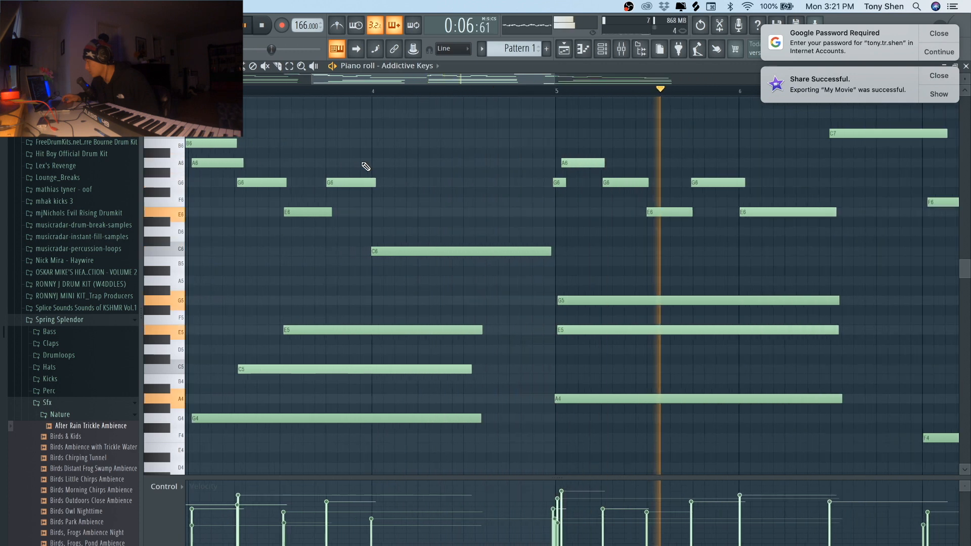
{"action": "scroll", "coordinate": [365, 166], "scroll_direction": "down", "scroll_amount": 4}
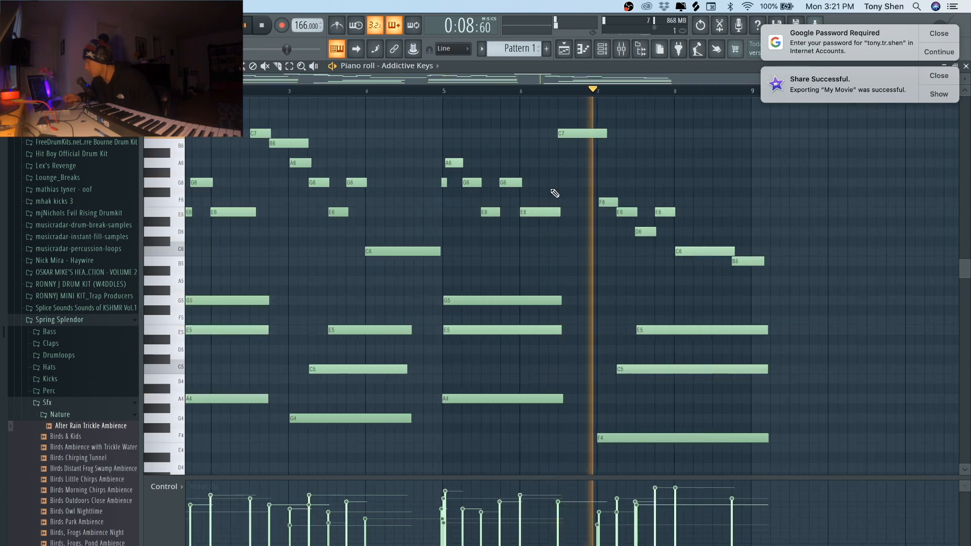
{"action": "scroll", "coordinate": [655, 257], "scroll_direction": "up", "scroll_amount": 1}
{"action": "scroll", "coordinate": [655, 257], "scroll_direction": "up", "scroll_amount": 2}
{"action": "scroll", "coordinate": [655, 258], "scroll_direction": "down", "scroll_amount": 3}
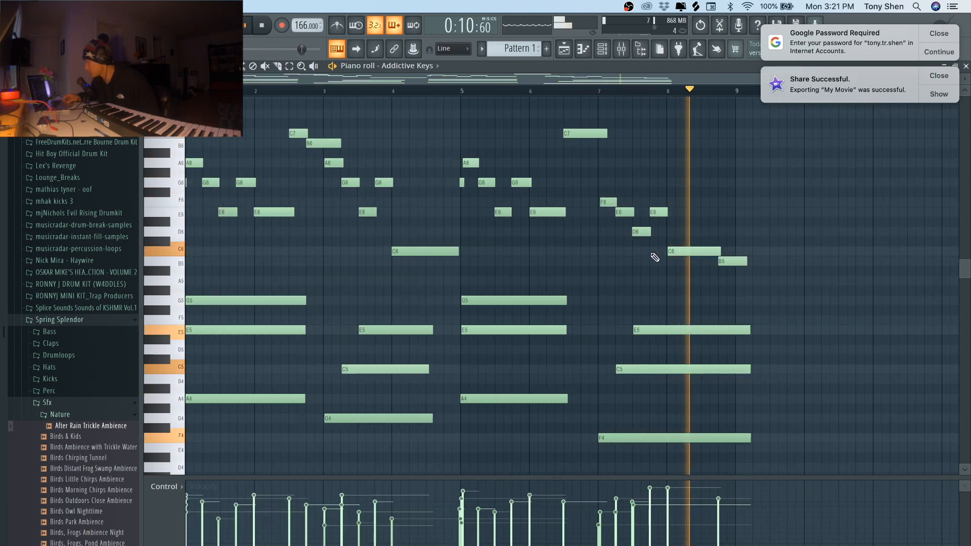
{"action": "scroll", "coordinate": [655, 258], "scroll_direction": "up", "scroll_amount": 3}
{"action": "scroll", "coordinate": [655, 258], "scroll_direction": "down", "scroll_amount": 3}
{"action": "key", "text": "space"}
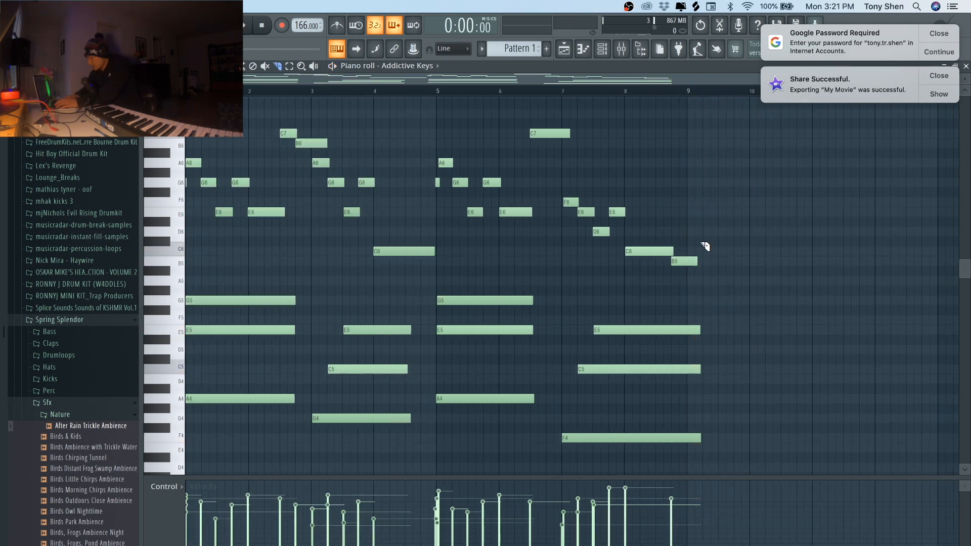
- Slice the final notes at the start of bar 9 and delete the parts that extend past it
{"action": "mouse_move", "coordinate": [691, 247]}
{"action": "left_mouse_down"}
{"action": "mouse_move", "coordinate": [691, 460]}
{"action": "mouse_move", "coordinate": [695, 252]}
{"action": "left_mouse_up"}
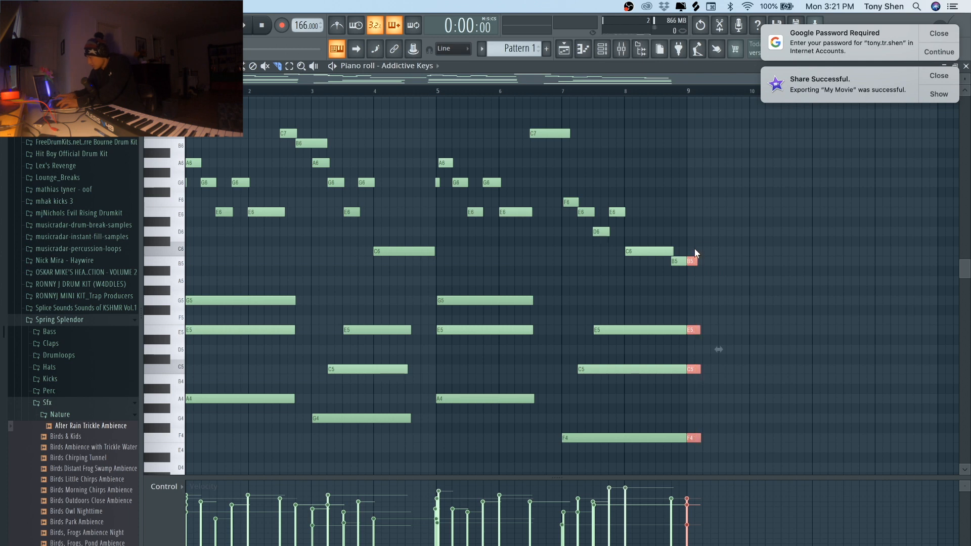
{"action": "key", "text": "Delete"}
- Play the trimmed pattern up to around bar 6 and check the timing of the notes around bar 3
{"action": "key", "text": "space"}
{"action": "scroll", "coordinate": [233, 167], "scroll_direction": "up", "scroll_amount": 3}
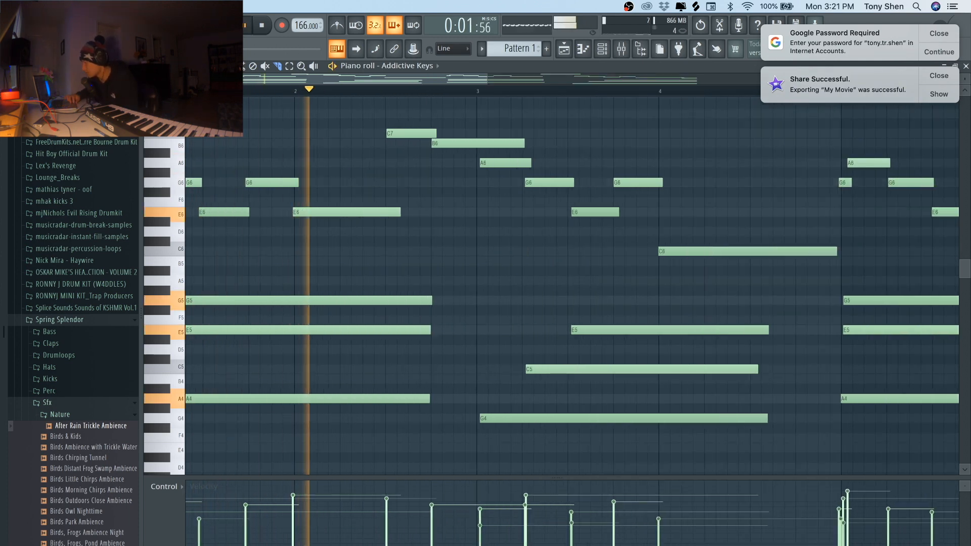
{"action": "scroll", "coordinate": [264, 124], "scroll_direction": "right", "scroll_amount": 3}
{"action": "scroll", "coordinate": [263, 127], "scroll_direction": "down", "scroll_amount": 2}
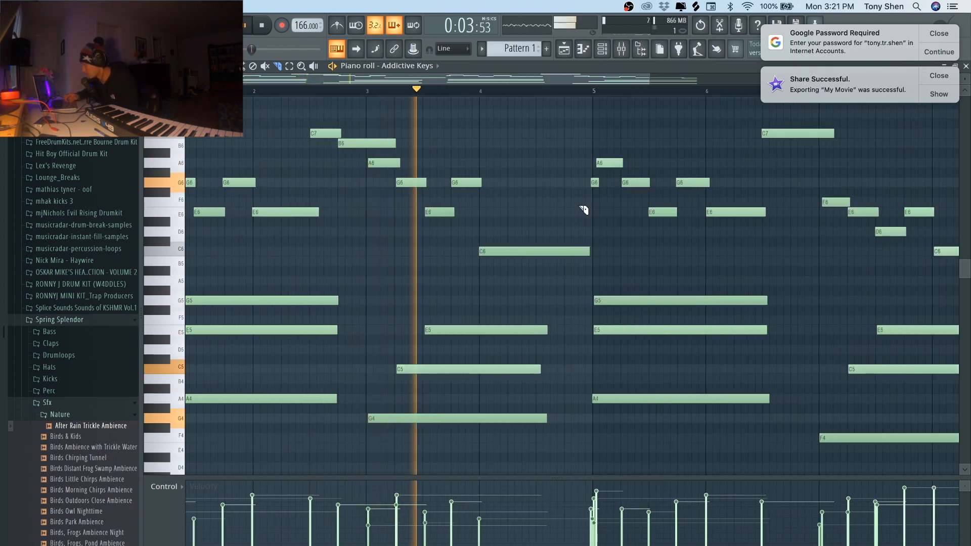
{"action": "scroll", "coordinate": [584, 210], "scroll_direction": "down", "scroll_amount": 2}
{"action": "scroll", "coordinate": [382, 274], "scroll_direction": "up", "scroll_amount": 3}
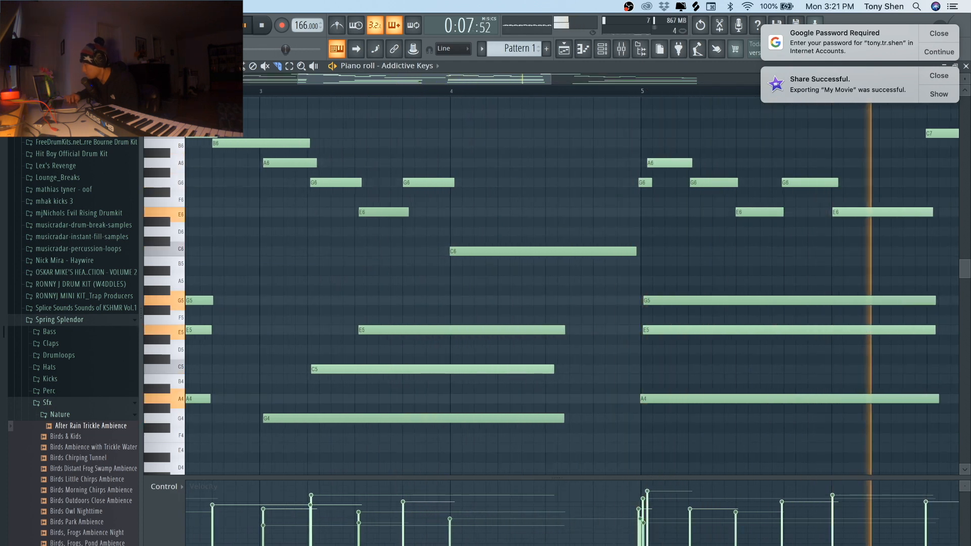
{"action": "key", "text": "space"}
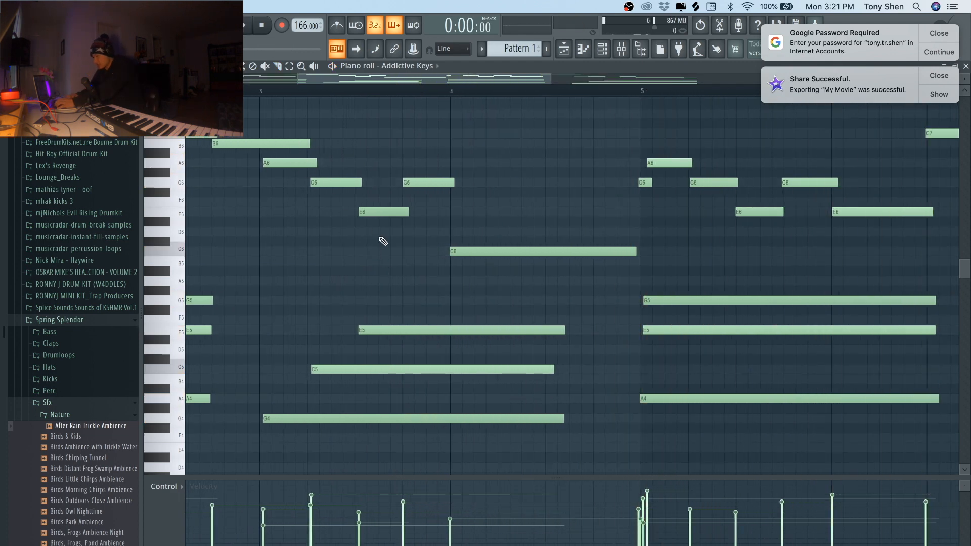
- Nudge the A6, G6 and E6 melody notes and the G4, C5 and E5 chord notes at bar 3 slightly earlier
{"action": "left_click_drag", "start_coordinate": [379, 239], "coordinate": [278, 158]}
{"action": "key", "text": "shift+Left"}
{"action": "left_click_drag", "start_coordinate": [289, 275], "coordinate": [438, 433]}
{"action": "key", "text": "shift+Left"}
{"action": "key", "text": "shift+Left"}
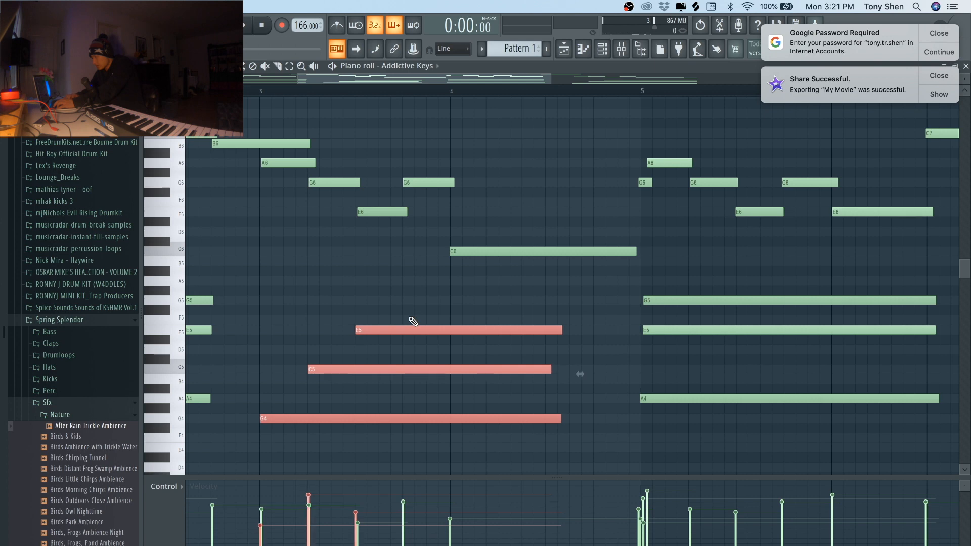
{"action": "key", "text": "ctrl+d"}
- Play the pattern from bar 3 to check the nudged notes
{"action": "left_click", "coordinate": [261, 93]}
{"action": "key", "text": "space"}
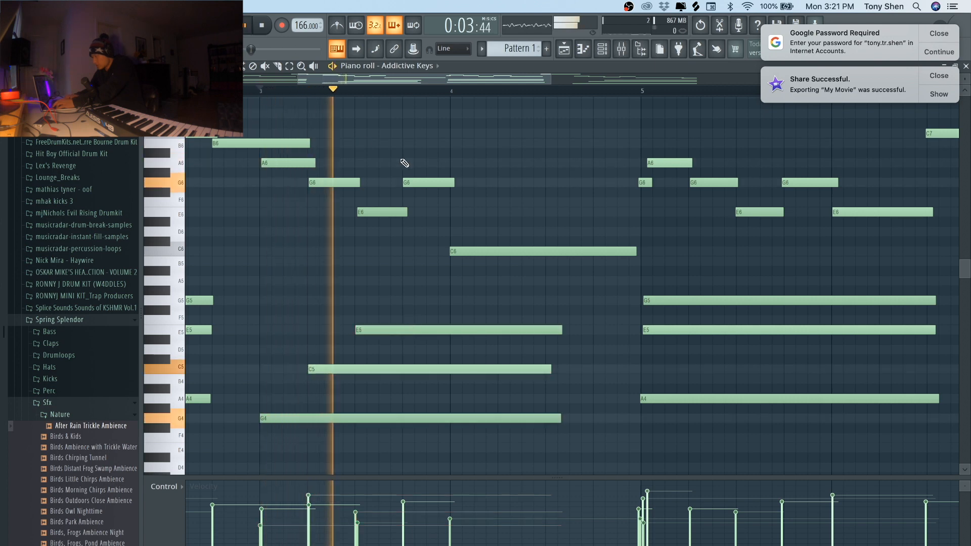
{"action": "scroll", "coordinate": [404, 163], "scroll_direction": "down", "scroll_amount": 5}
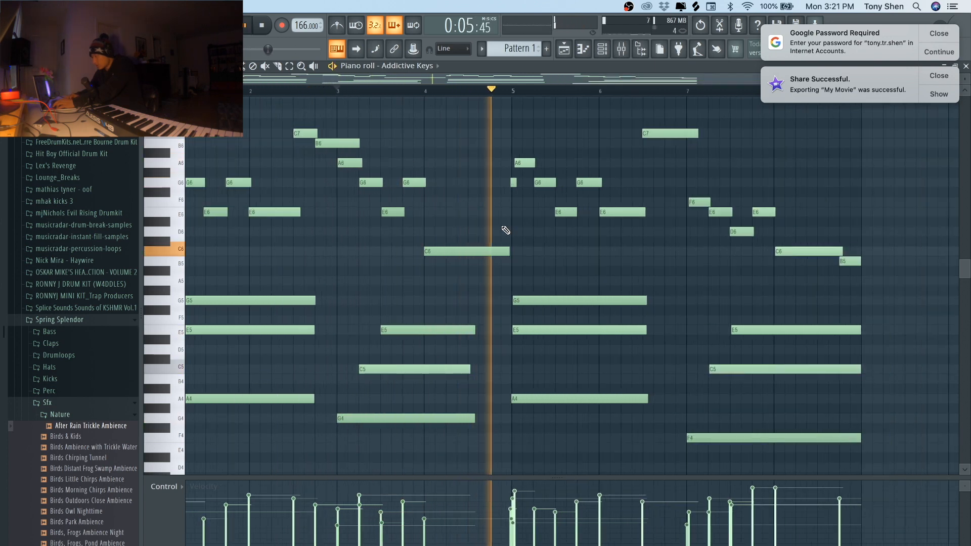
{"action": "key", "text": "space"}
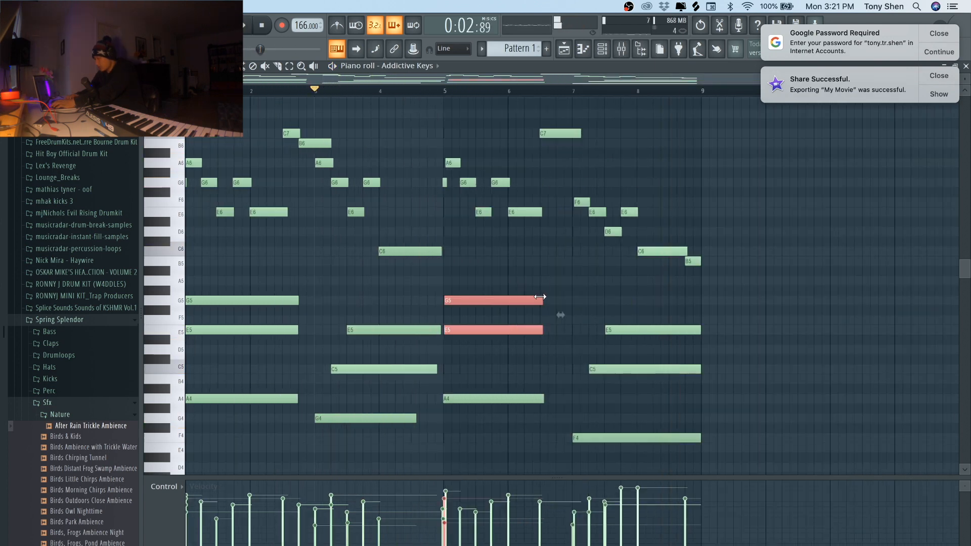
- Extend the G5 and E5 notes of the bar 5 chord to just before bar 7 and deselect them
{"action": "left_click_drag", "start_coordinate": [544, 297], "coordinate": [567, 297]}
{"action": "key", "text": "ctrl+d"}
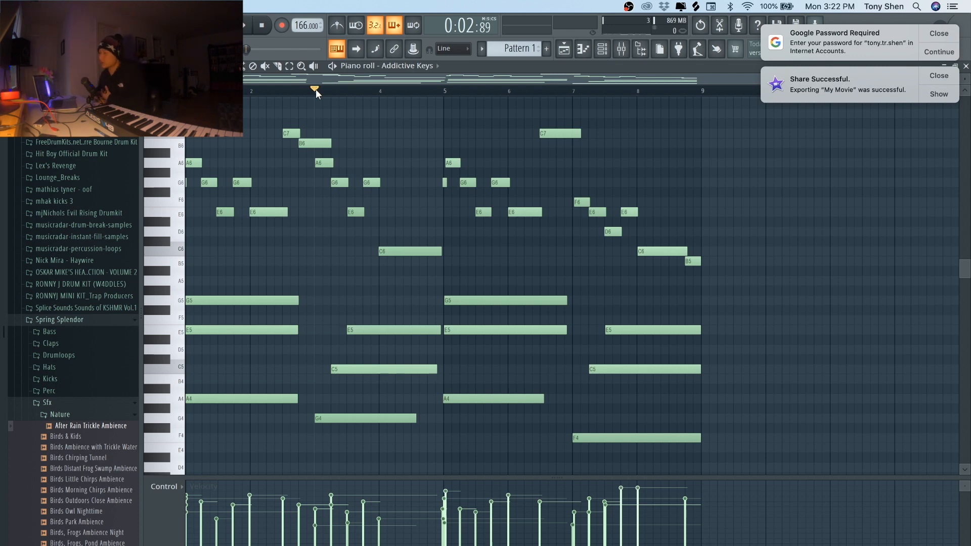
{"action": "key", "text": "space"}
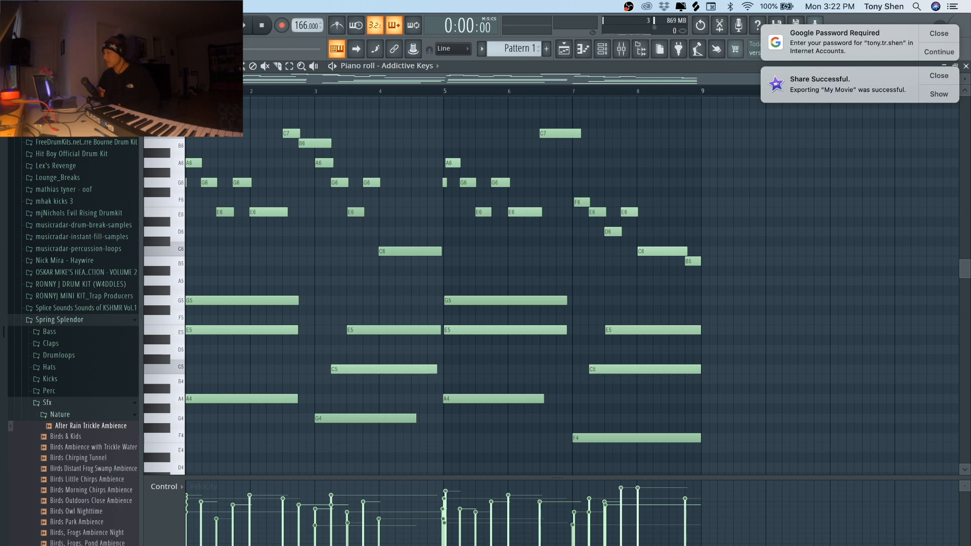
- Nudge the C6 note at bar 4 back and forth in small increments around its position and deselect it
{"action": "scroll", "coordinate": [280, 156], "scroll_direction": "up", "scroll_amount": 4}
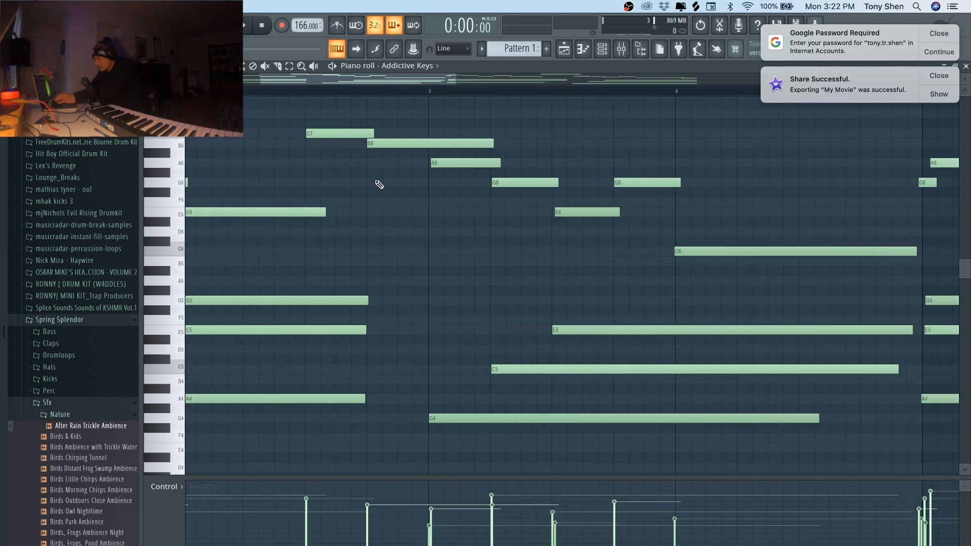
{"action": "scroll", "coordinate": [414, 184], "scroll_direction": "down", "scroll_amount": 4}
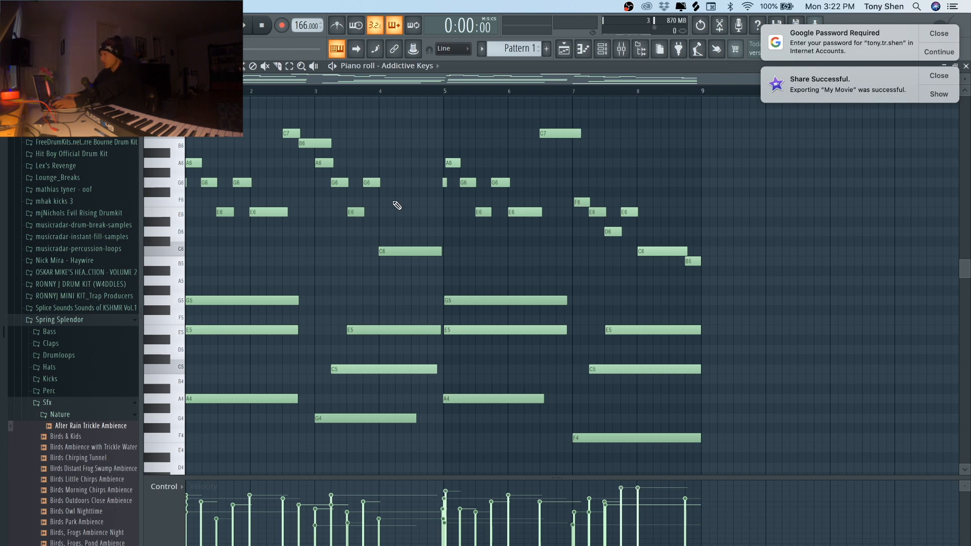
{"action": "scroll", "coordinate": [397, 206], "scroll_direction": "up", "scroll_amount": 4}
{"action": "left_click_drag", "start_coordinate": [393, 204], "coordinate": [449, 315]}
{"action": "key", "text": "shift+Left"}
{"action": "key", "text": "shift+Left"}
{"action": "key", "text": "shift+Right"}
{"action": "key", "text": "shift+Right"}
{"action": "key", "text": "shift+Right"}
{"action": "key", "text": "shift+Left"}
{"action": "key", "text": "shift+Left"}
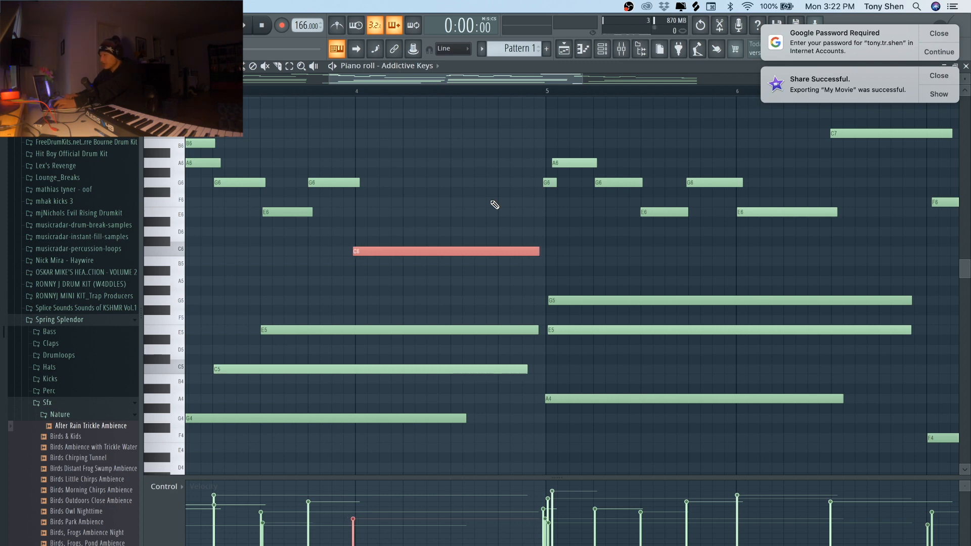
{"action": "key", "text": "shift+Right"}
{"action": "key", "text": "shift+Right"}
{"action": "left_click", "coordinate": [491, 201], "text": "super"}
{"action": "scroll", "coordinate": [491, 201], "scroll_direction": "down", "scroll_amount": 4}
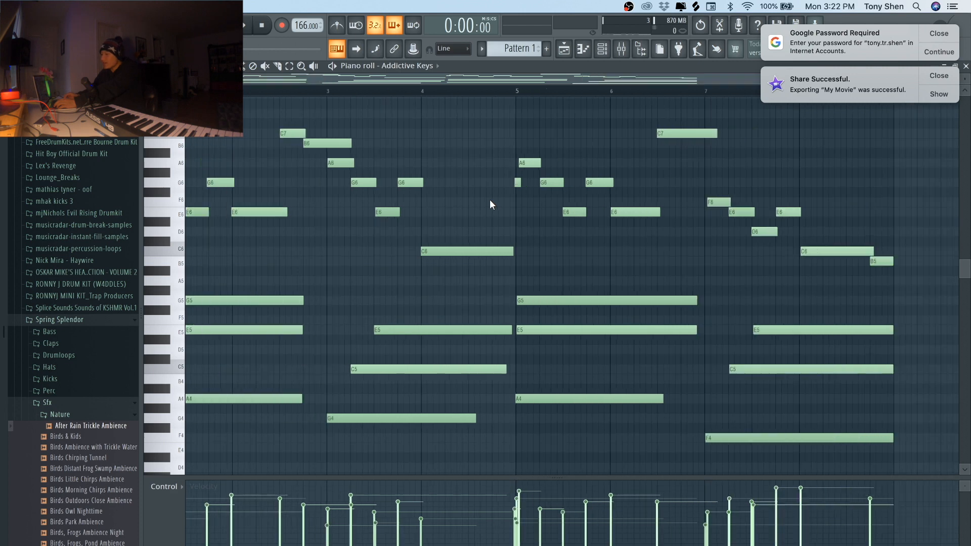
{"action": "scroll", "coordinate": [490, 201], "scroll_direction": "down", "scroll_amount": 2}
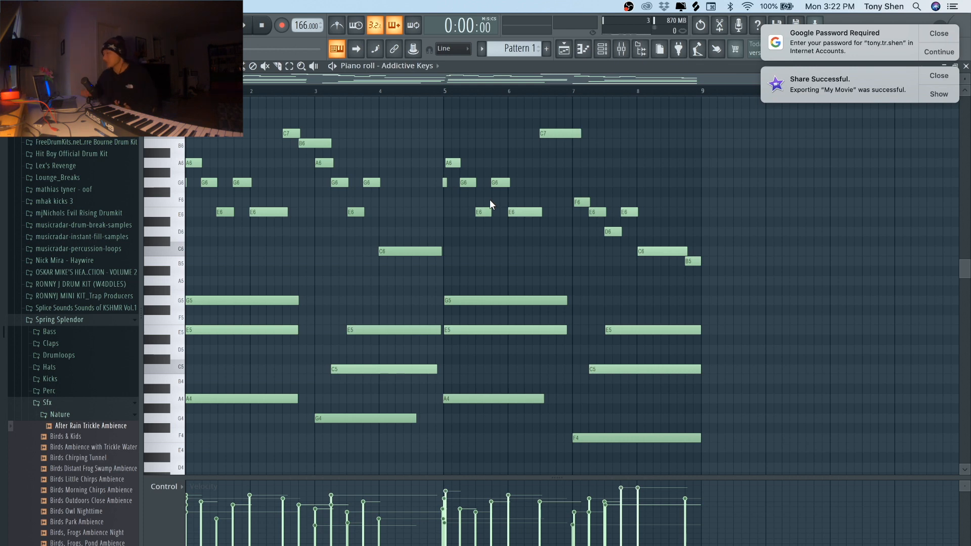
{"action": "left_click_drag", "start_coordinate": [367, 89], "coordinate": [184, 103]}
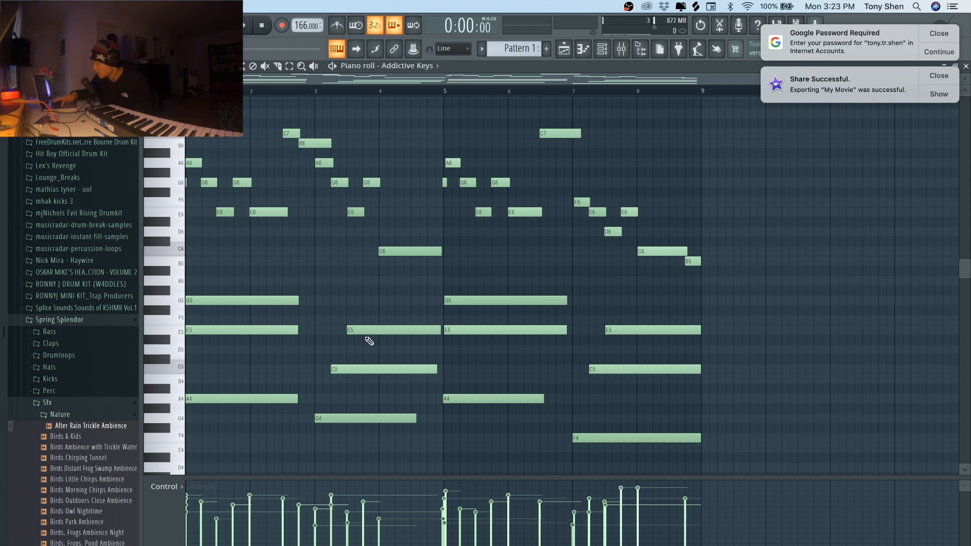
{"action": "key", "text": "alt+r"}
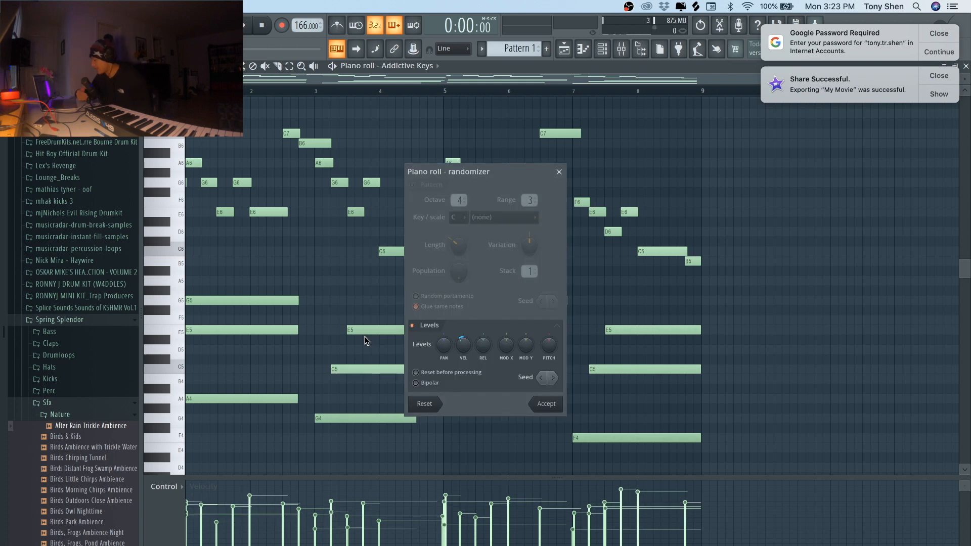
{"action": "mouse_move", "coordinate": [463, 345]}
{"action": "left_mouse_down"}
{"action": "mouse_move", "coordinate": [464, 324]}
{"action": "mouse_move", "coordinate": [463, 354]}
{"action": "mouse_move", "coordinate": [464, 331]}
{"action": "mouse_move", "coordinate": [463, 354]}
{"action": "mouse_move", "coordinate": [465, 344]}
{"action": "left_mouse_up"}
{"action": "left_click", "coordinate": [559, 172]}
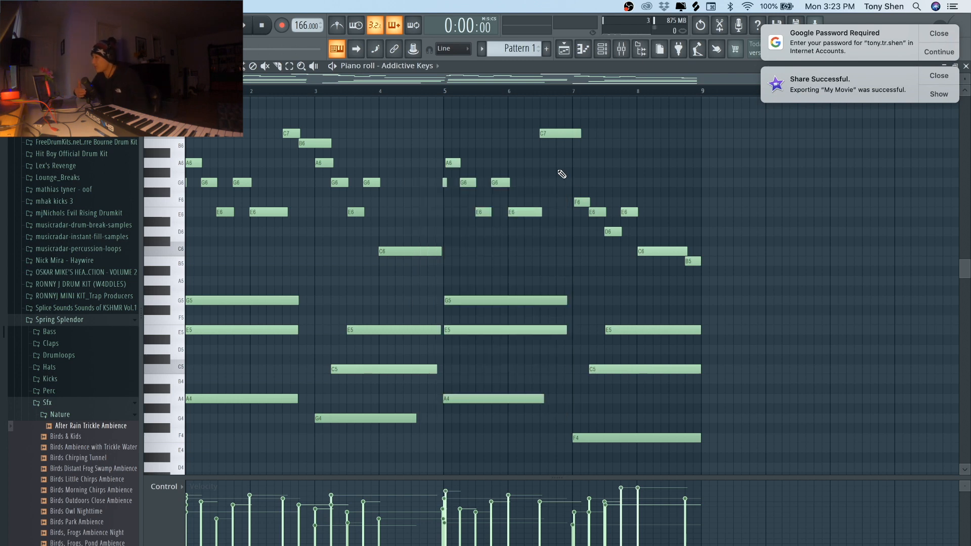
{"action": "scroll", "coordinate": [373, 147], "scroll_direction": "down", "scroll_amount": 2}
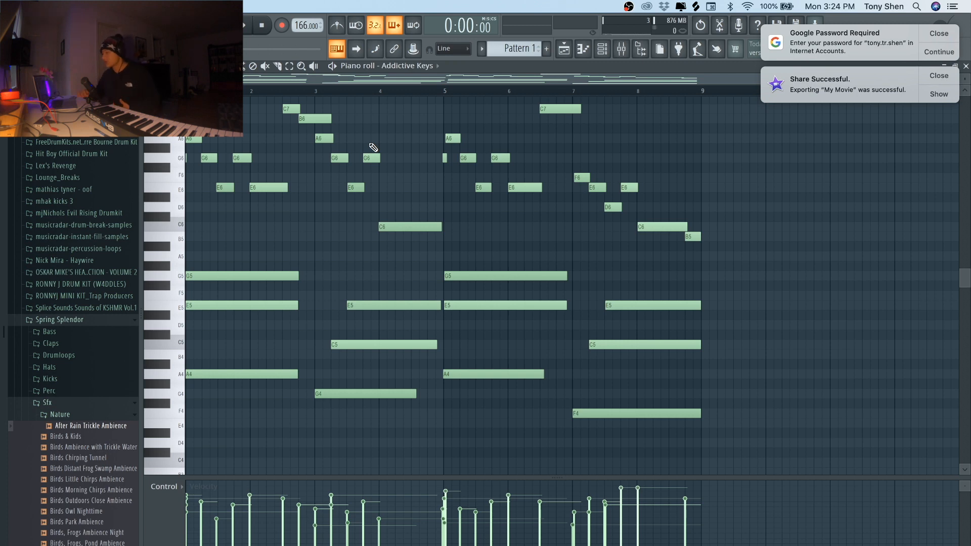
{"action": "left_click", "coordinate": [209, 374]}
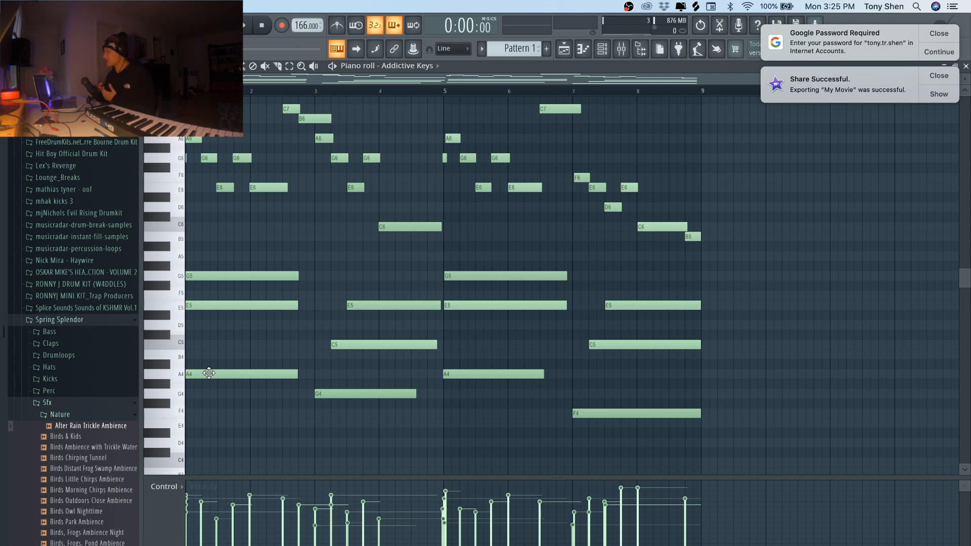
- Return from the piano roll to the channel rack and open the OMGRONNY_clap_milano channel settings with only that channel selected
{"action": "key", "text": "F5"}
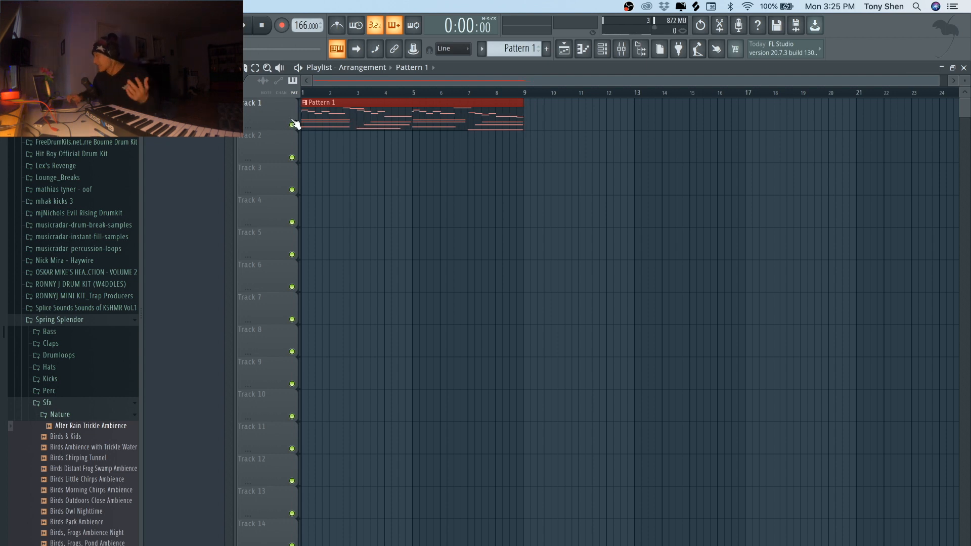
{"action": "left_click", "coordinate": [603, 51]}
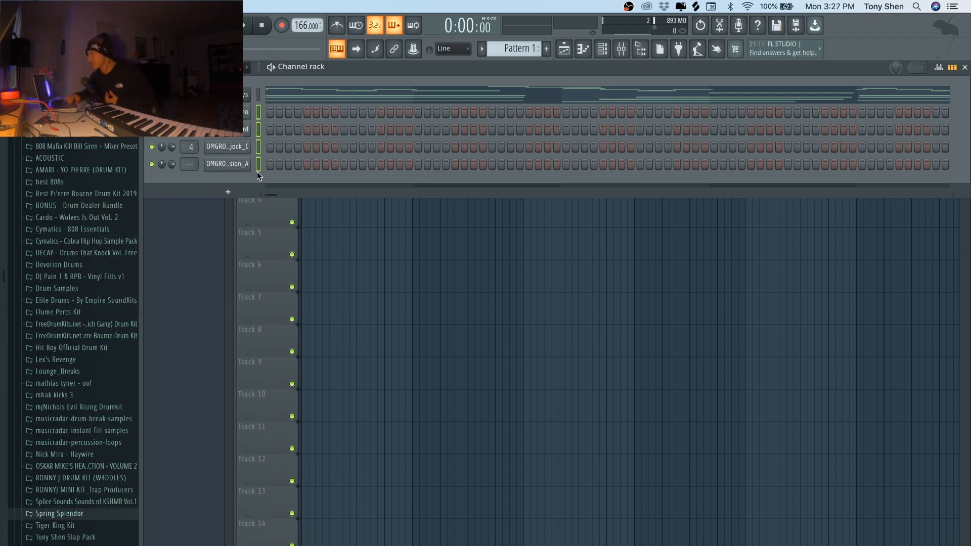
{"action": "double_click", "coordinate": [257, 112]}
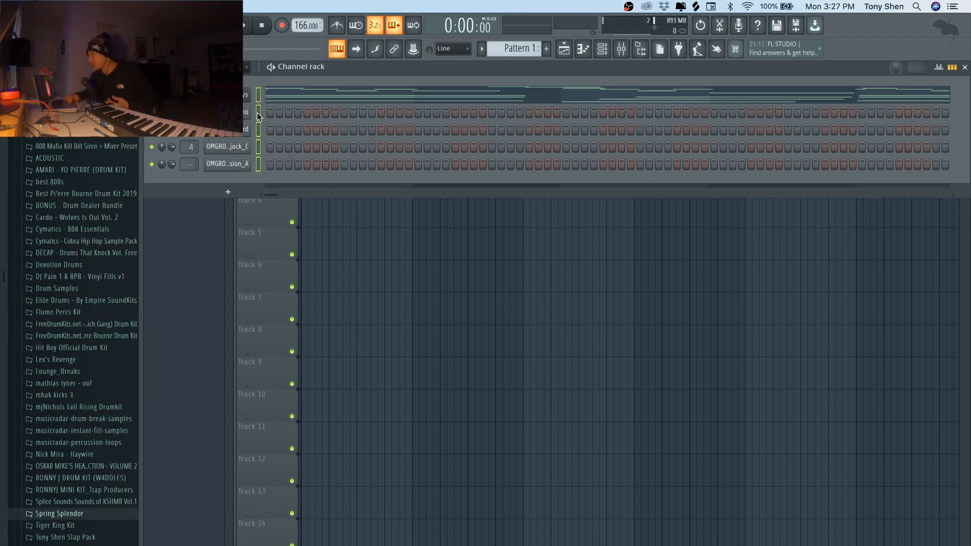
{"action": "left_click", "coordinate": [248, 112]}
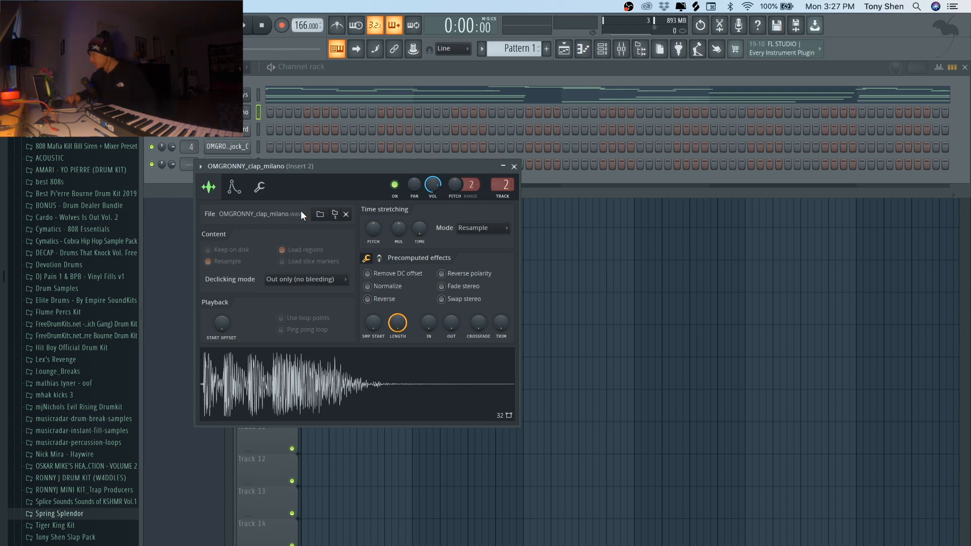
- Close the clap's settings, show the mixer, and open the OMGRONNY_808_jock_C channel settings to add a fade-out to the sample
{"action": "left_click", "coordinate": [514, 167]}
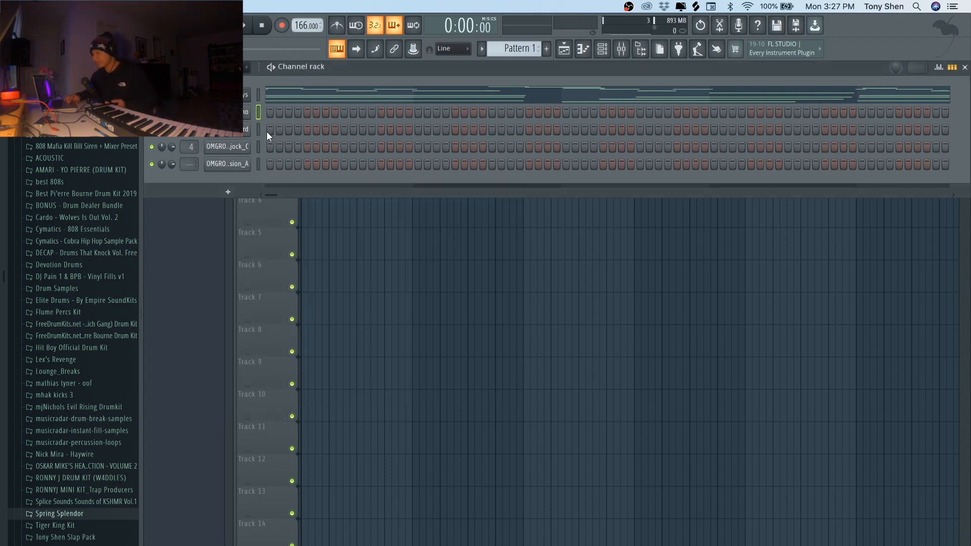
{"action": "key", "text": "F9"}
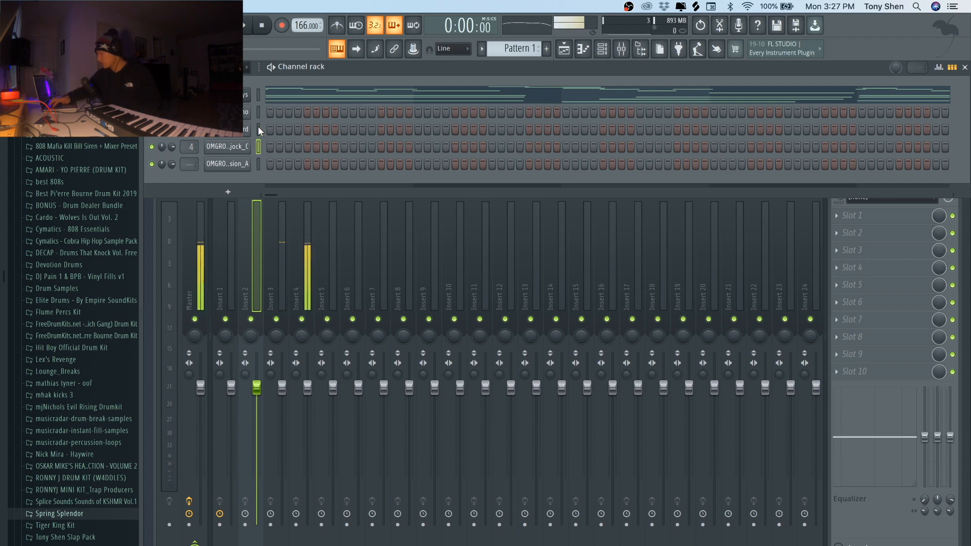
{"action": "left_click", "coordinate": [234, 149]}
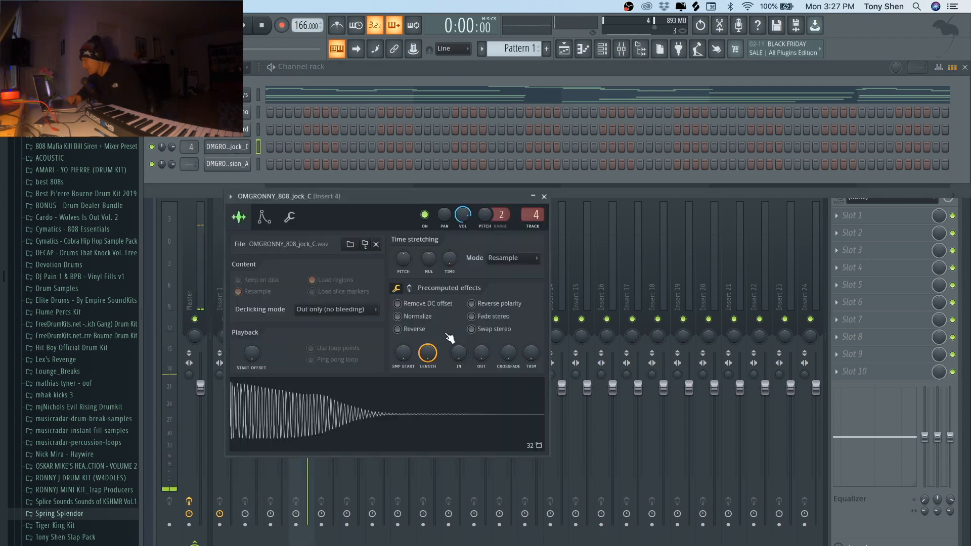
{"action": "left_click_drag", "start_coordinate": [483, 349], "coordinate": [483, 357]}
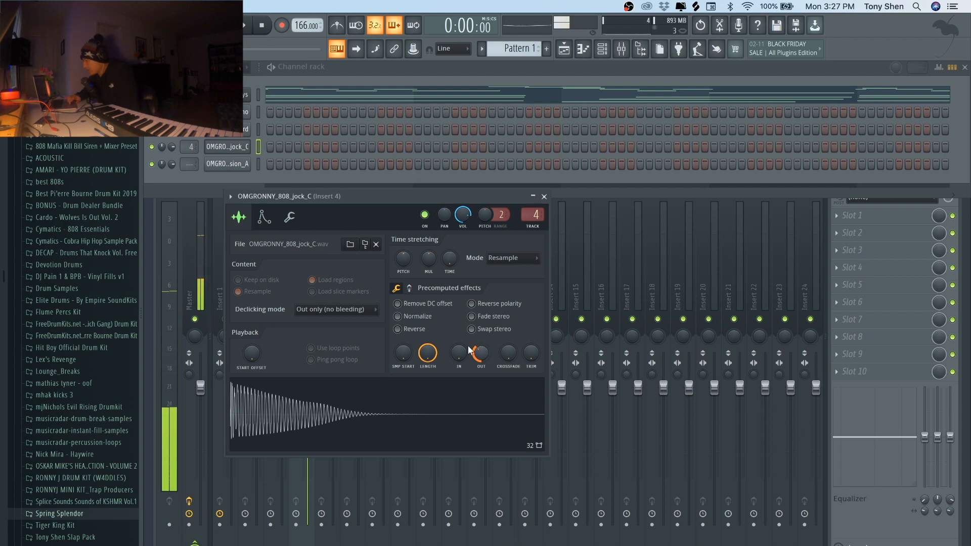
- Shape the 808's volume envelope with full hold and zero decay, sustain and release, and look over its Cut self and group options
{"action": "left_click", "coordinate": [264, 217]}
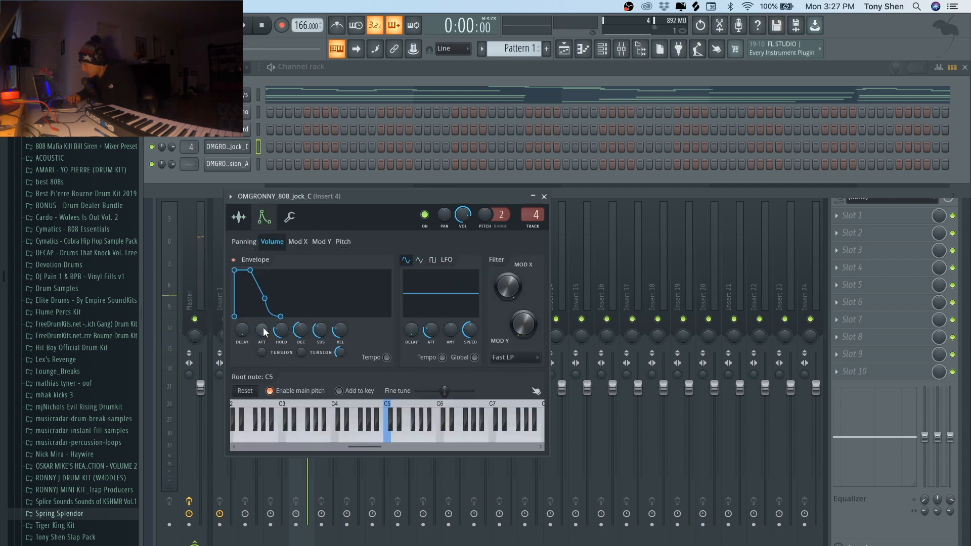
{"action": "left_click_drag", "start_coordinate": [278, 330], "coordinate": [301, 374]}
{"action": "left_click_drag", "start_coordinate": [320, 332], "coordinate": [340, 374]}
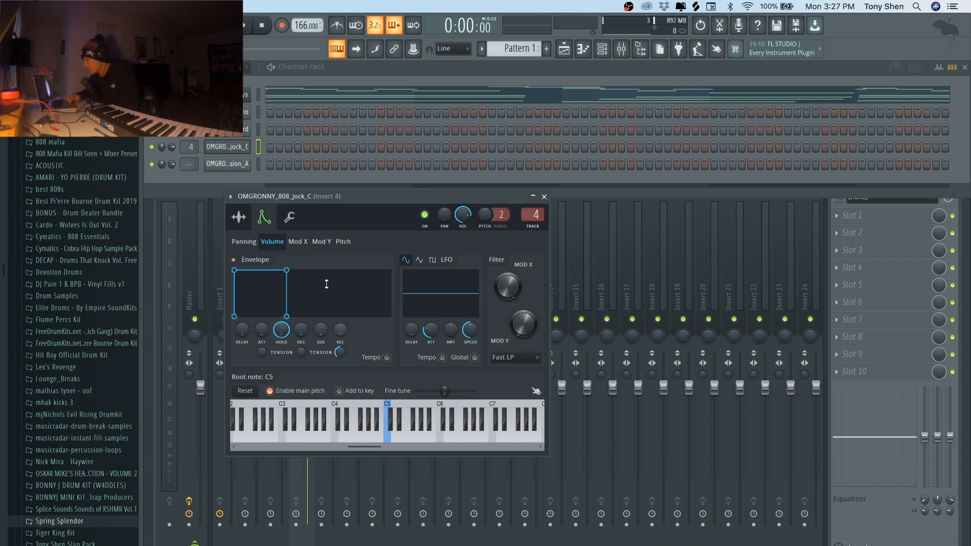
{"action": "left_click", "coordinate": [296, 221]}
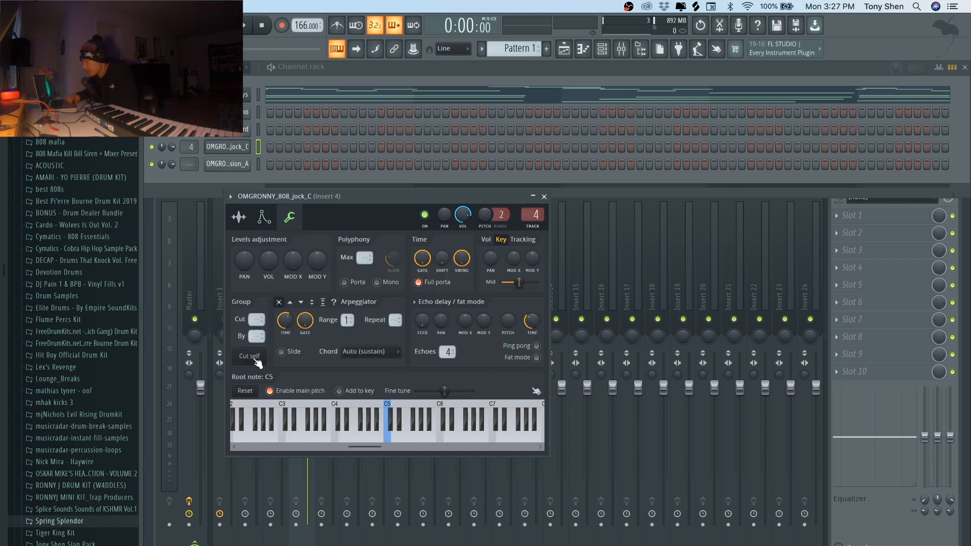
{"action": "left_click", "coordinate": [265, 219]}
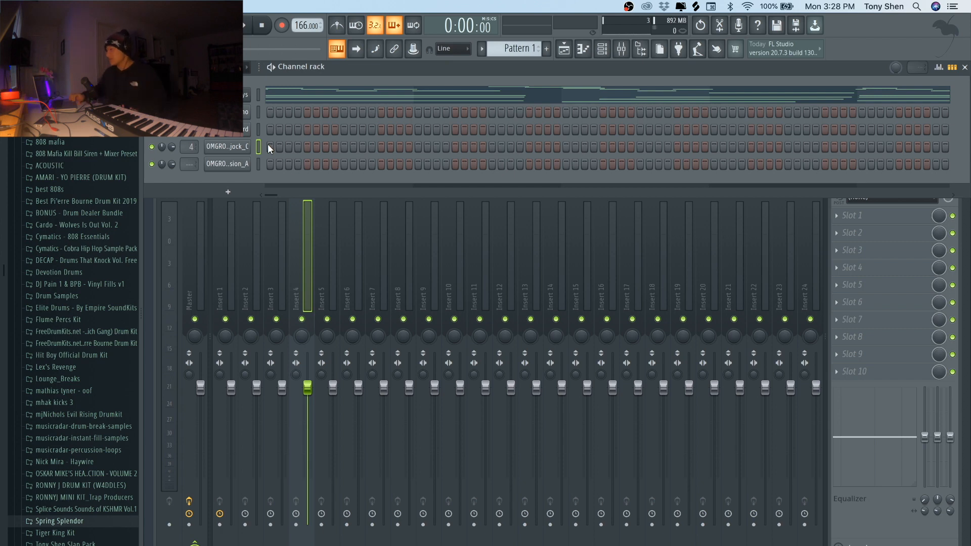
- Record notes and automation for an 808 rhythm on C5 over the piano melody in Pattern 1
{"action": "left_click", "coordinate": [282, 26]}
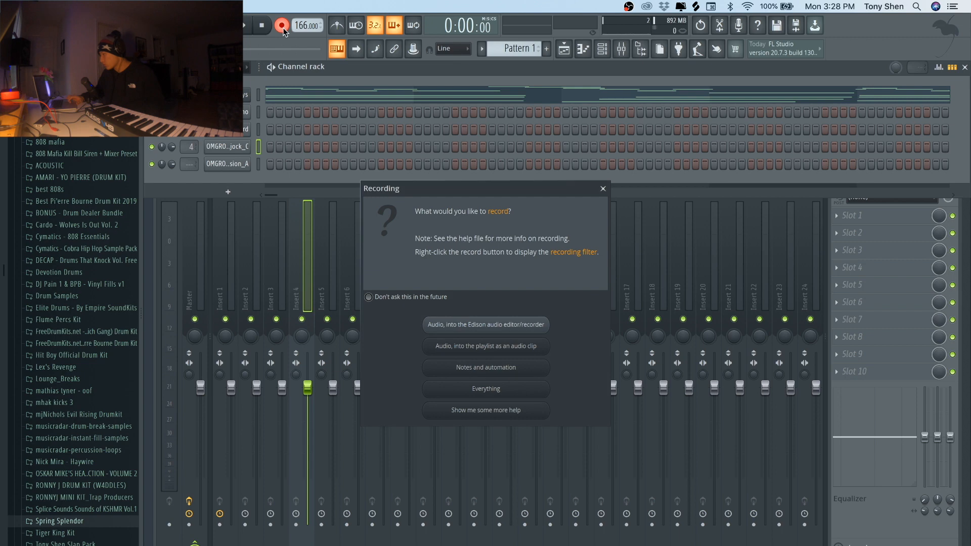
{"action": "left_click", "coordinate": [457, 375]}
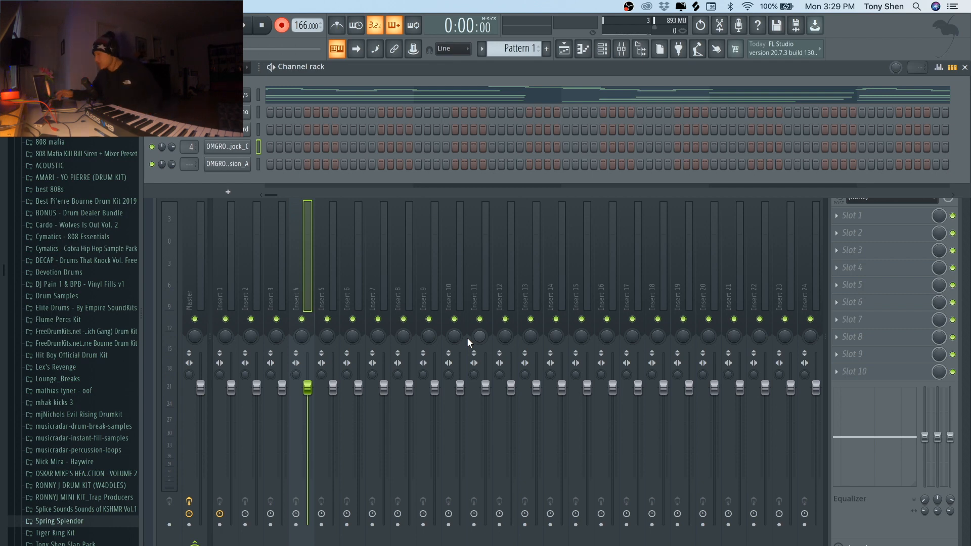
{"action": "key", "text": "space"}
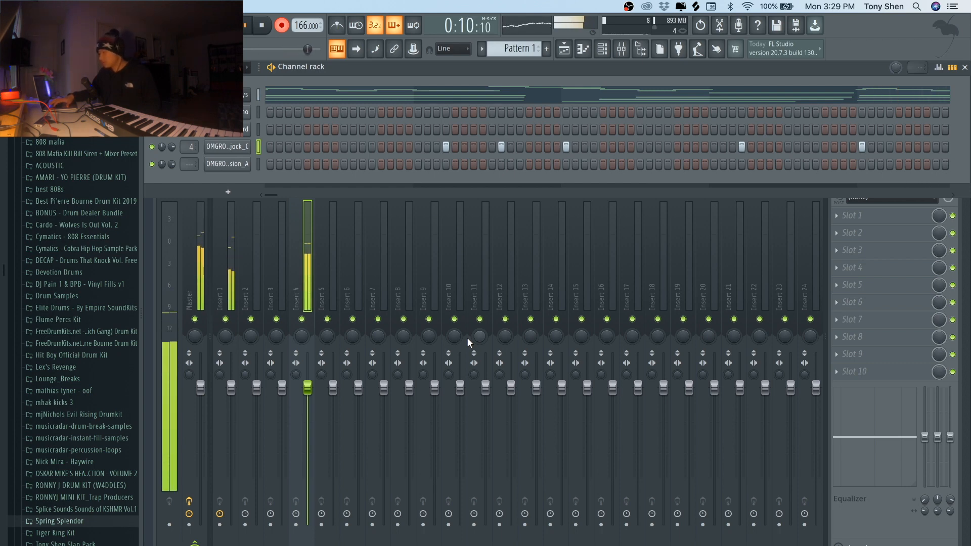
{"action": "key", "text": "space"}
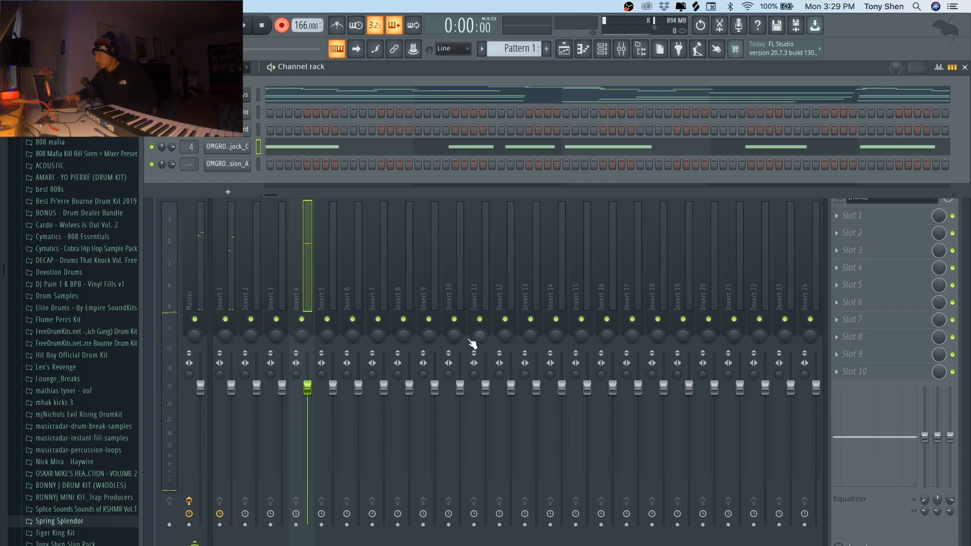
- Open the recorded 808 part in the piano roll, quantize its notes and lengthen each to meet the following one
{"action": "key", "text": "F7"}
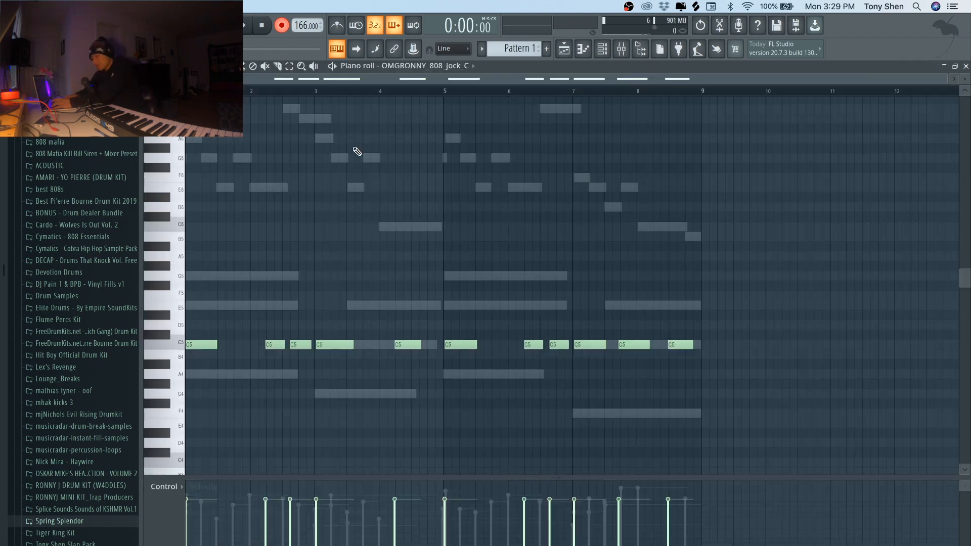
{"action": "key", "text": "ctrl+q"}
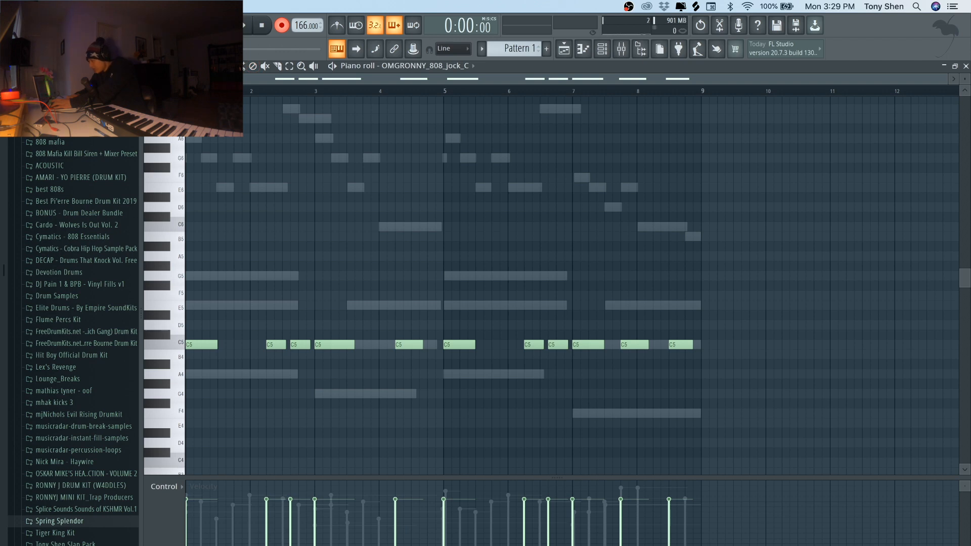
{"action": "key", "text": "ctrl+l"}
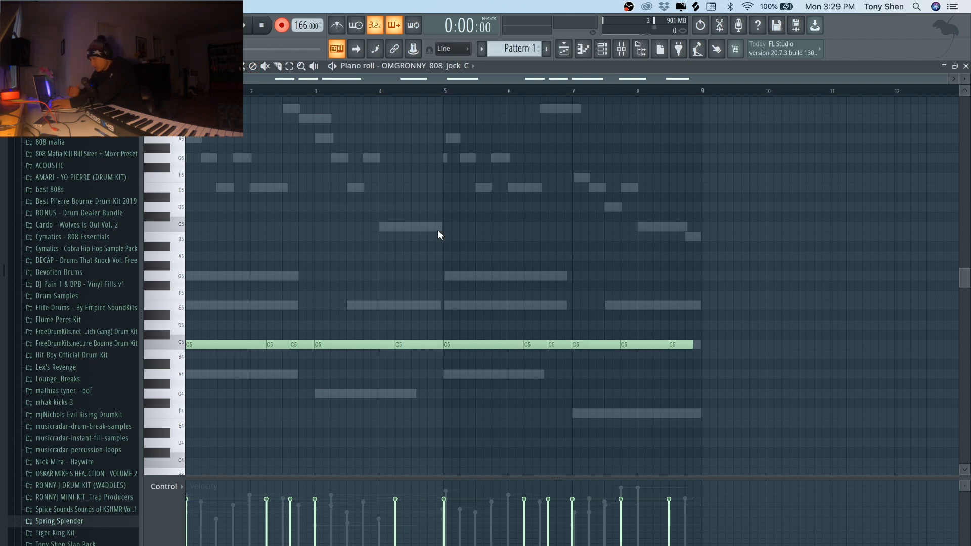
- Transpose all the 808 notes down three semitones to A4 and extend the last note to bar 9
{"action": "key", "text": "Down"}
{"action": "key", "text": "Down"}
{"action": "key", "text": "Down"}
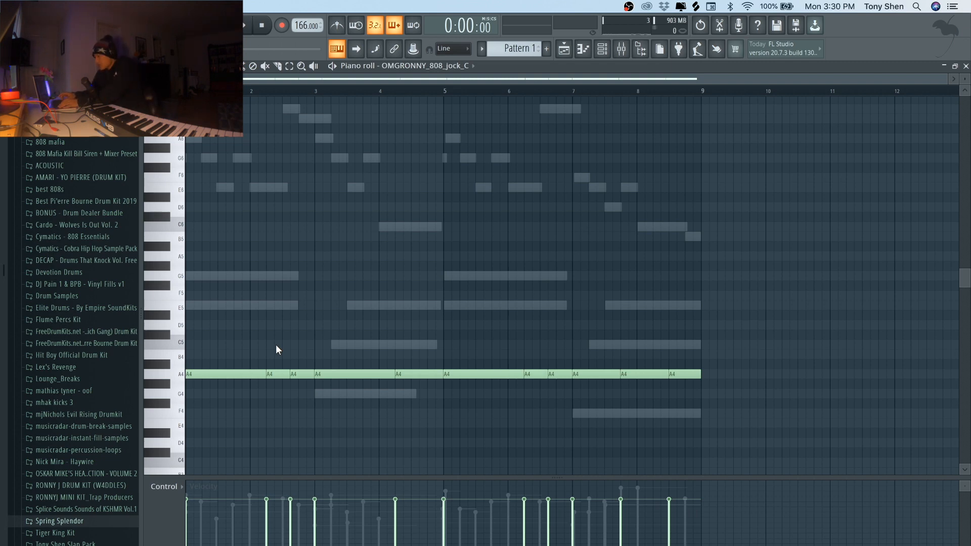
- Raise all the 808 notes one octave to A5 while playing the pattern
{"action": "key", "text": "space"}
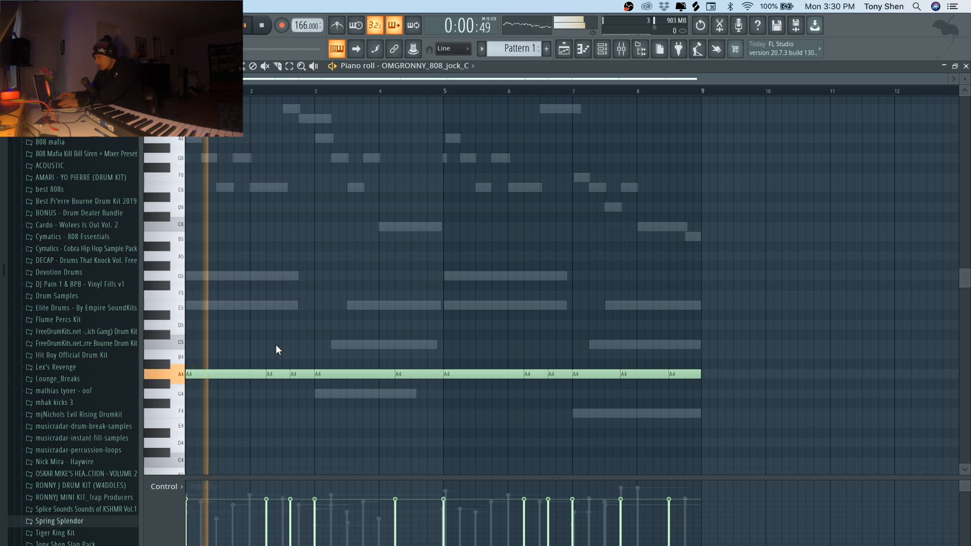
{"action": "key", "text": "ctrl+Up"}
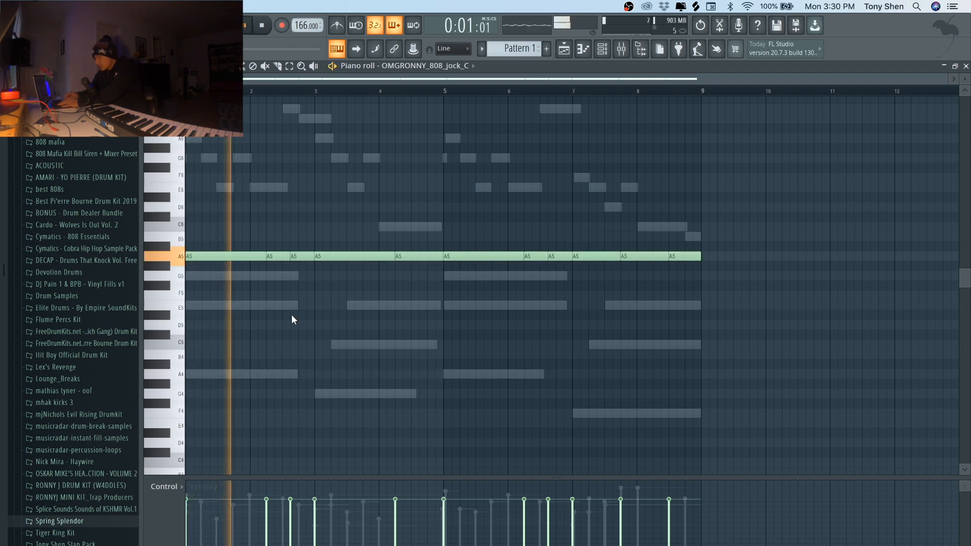
{"action": "scroll", "coordinate": [298, 294], "scroll_direction": "up", "scroll_amount": 3}
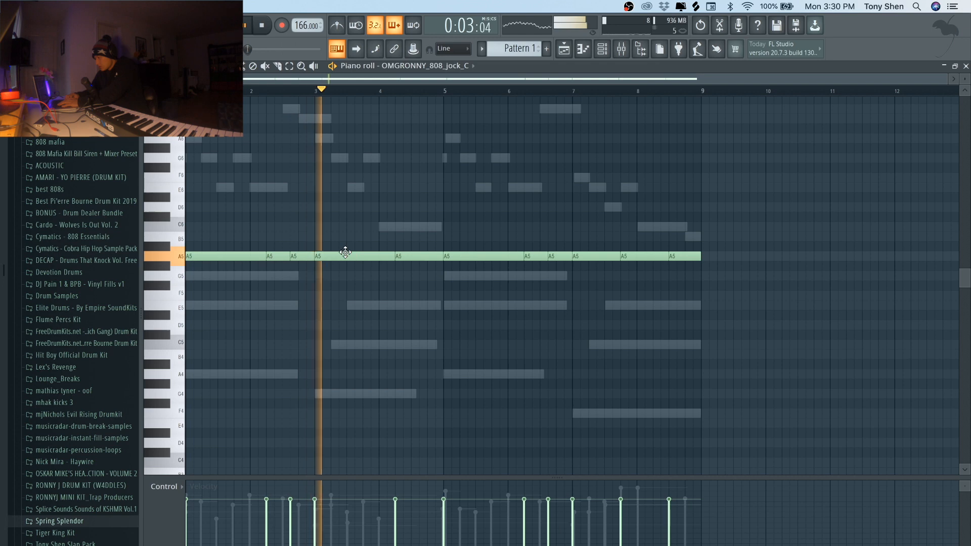
{"action": "key", "text": "space"}
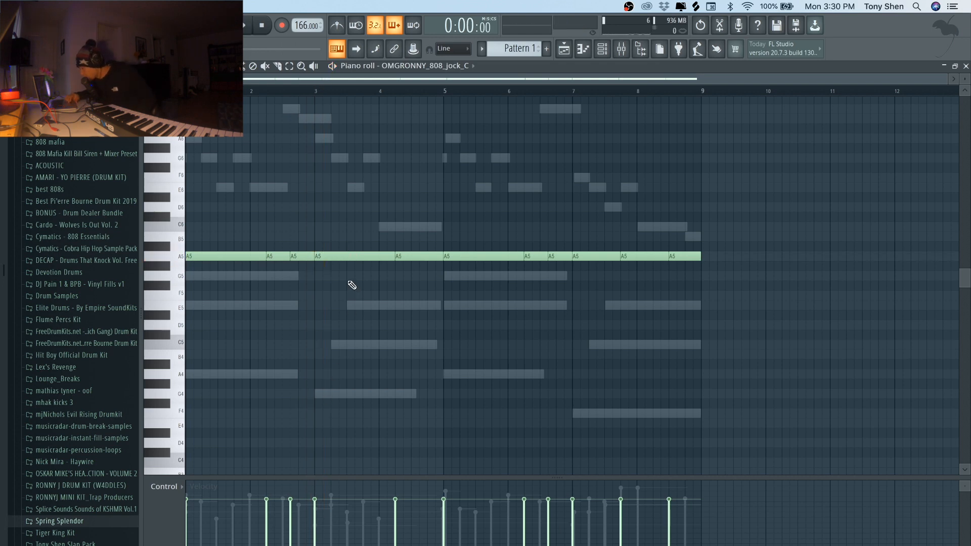
- Move the 808 note at bar 3 down to C5 and play the pattern to check it
{"action": "left_click_drag", "start_coordinate": [340, 257], "coordinate": [339, 278]}
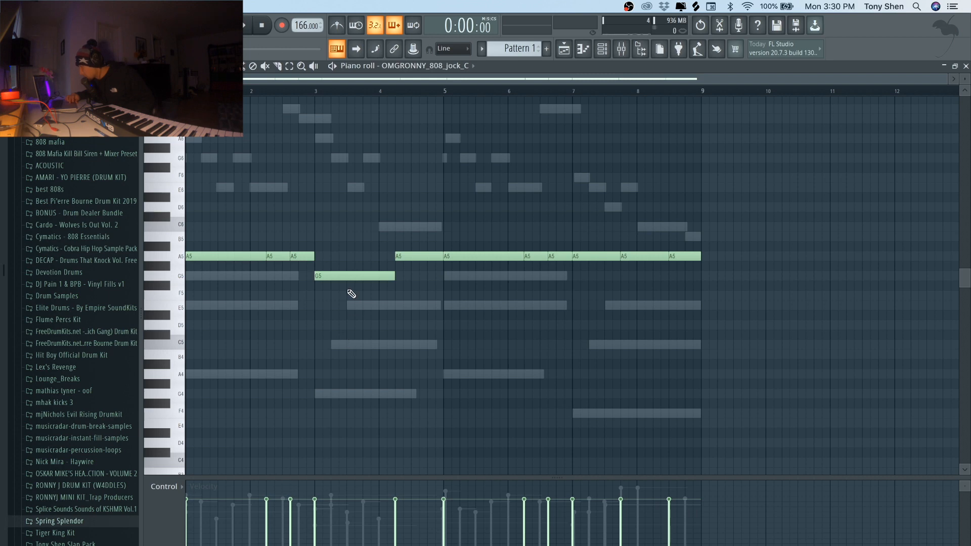
{"action": "left_click_drag", "start_coordinate": [339, 278], "coordinate": [339, 346]}
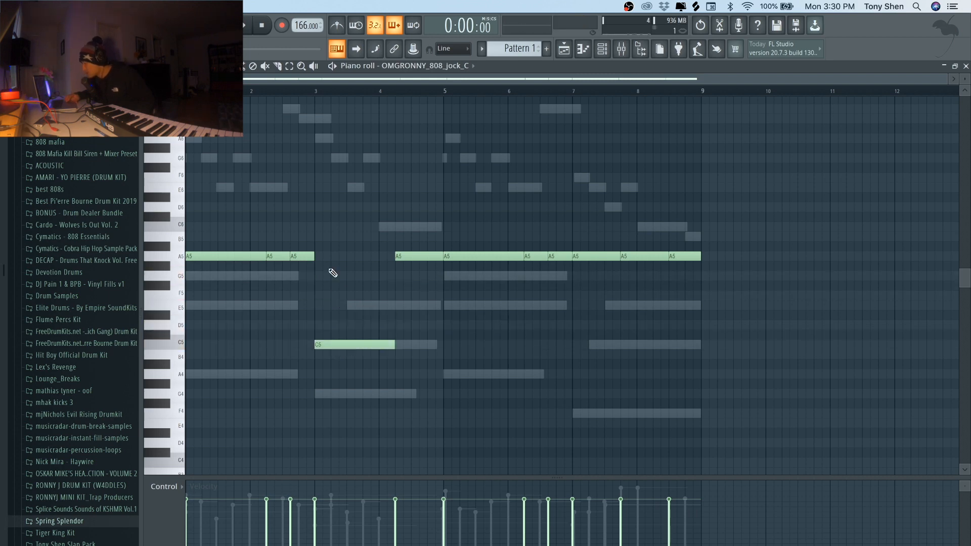
{"action": "key", "text": "space"}
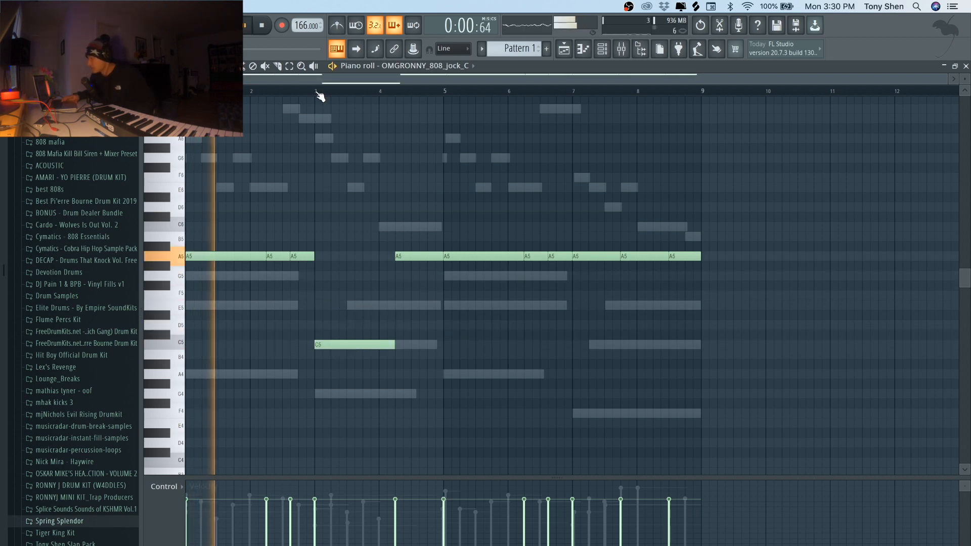
{"action": "key", "text": "space"}
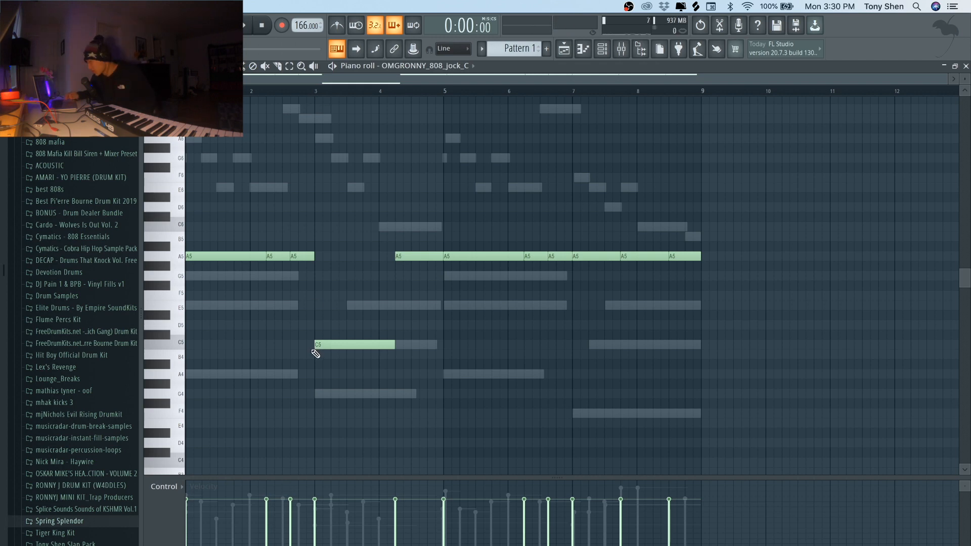
- Move the 808 note just after bar 4 down to E5 while playing the pattern
{"action": "key", "text": "space"}
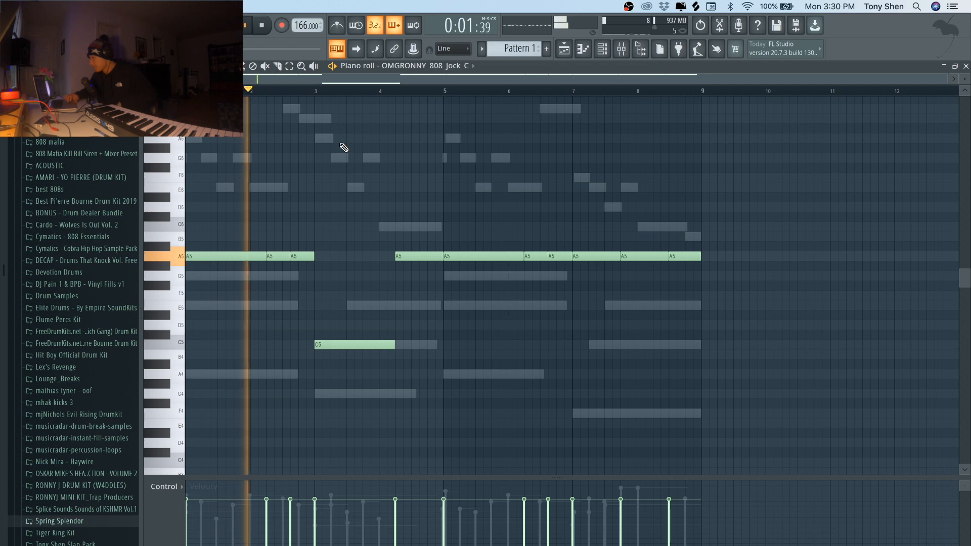
{"action": "left_click_drag", "start_coordinate": [412, 256], "coordinate": [413, 303]}
{"action": "key", "text": "space"}
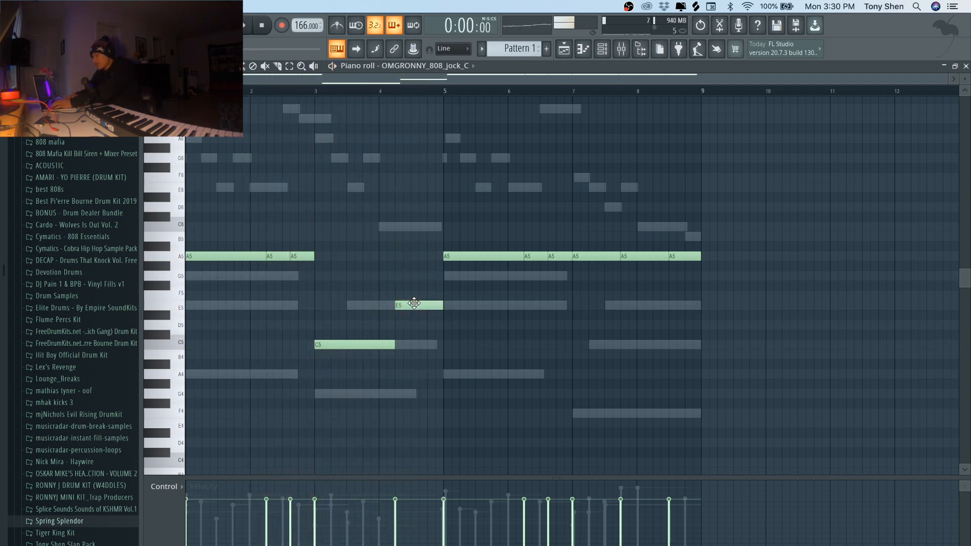
{"action": "mouse_move", "coordinate": [463, 252]}
{"action": "left_mouse_down"}
{"action": "mouse_move", "coordinate": [464, 327]}
{"action": "mouse_move", "coordinate": [463, 252]}
{"action": "left_mouse_up"}
- Lower the first two 808 notes from bar 7 onward to F5 and the last one to E5 during playback
{"action": "key", "text": "space"}
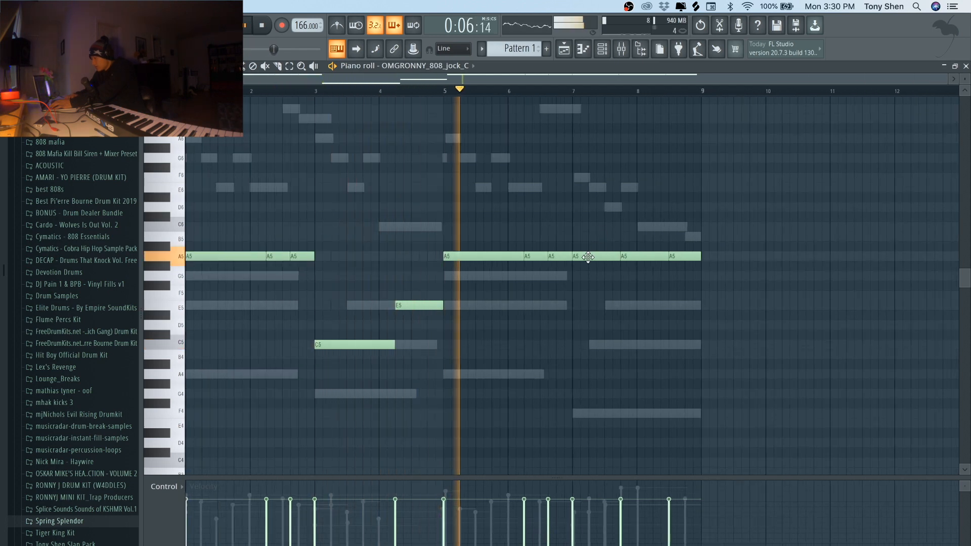
{"action": "left_click_drag", "start_coordinate": [587, 258], "coordinate": [588, 296]}
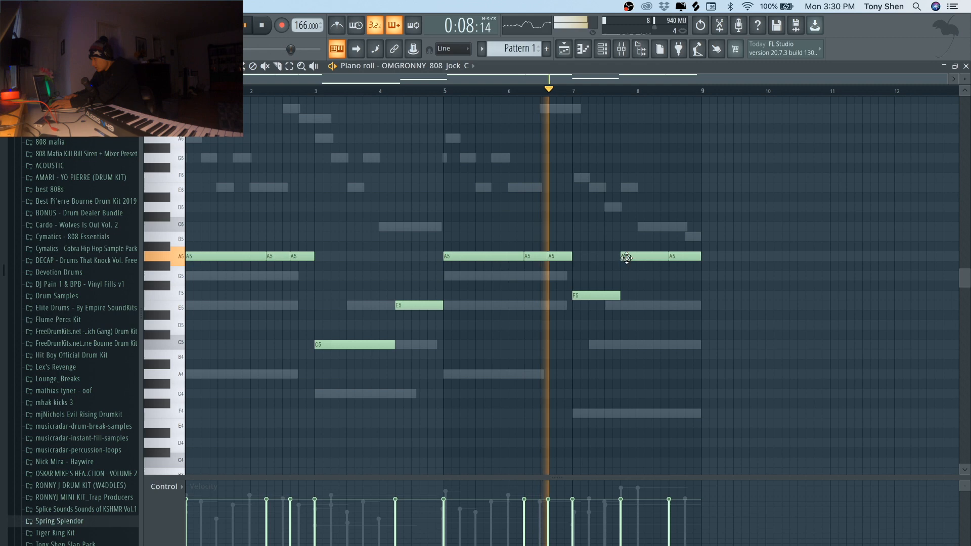
{"action": "left_click_drag", "start_coordinate": [626, 258], "coordinate": [627, 298]}
{"action": "left_click_drag", "start_coordinate": [688, 254], "coordinate": [679, 308]}
{"action": "key", "text": "space"}
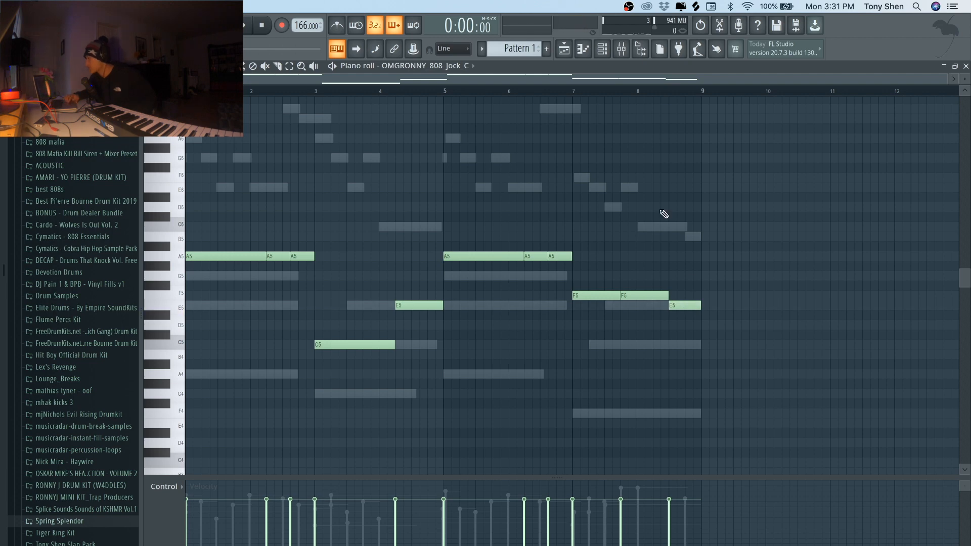
- Place OMGRONNY_clap_milano hits on beat 3 of bars 1 to 4 in the channel rack during playback
{"action": "key", "text": "space"}
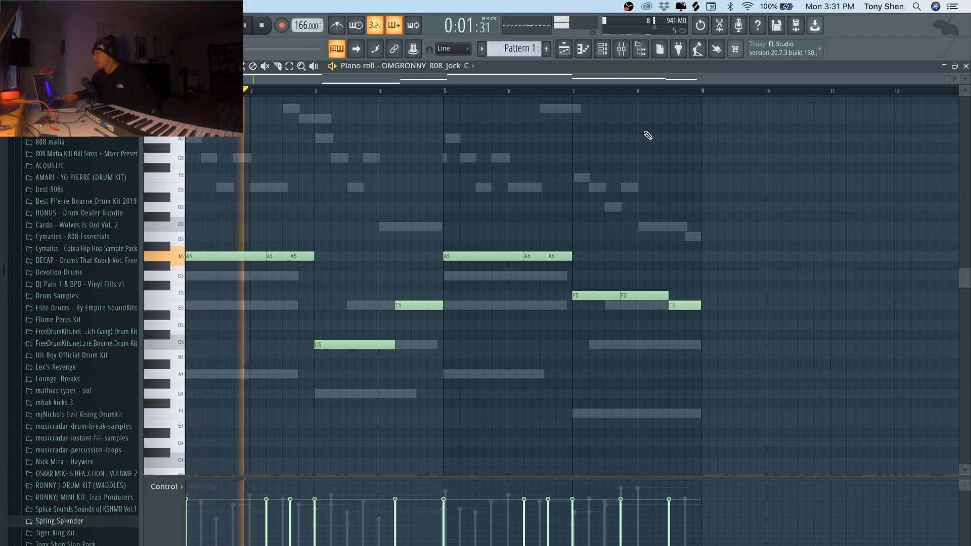
{"action": "left_click", "coordinate": [606, 51]}
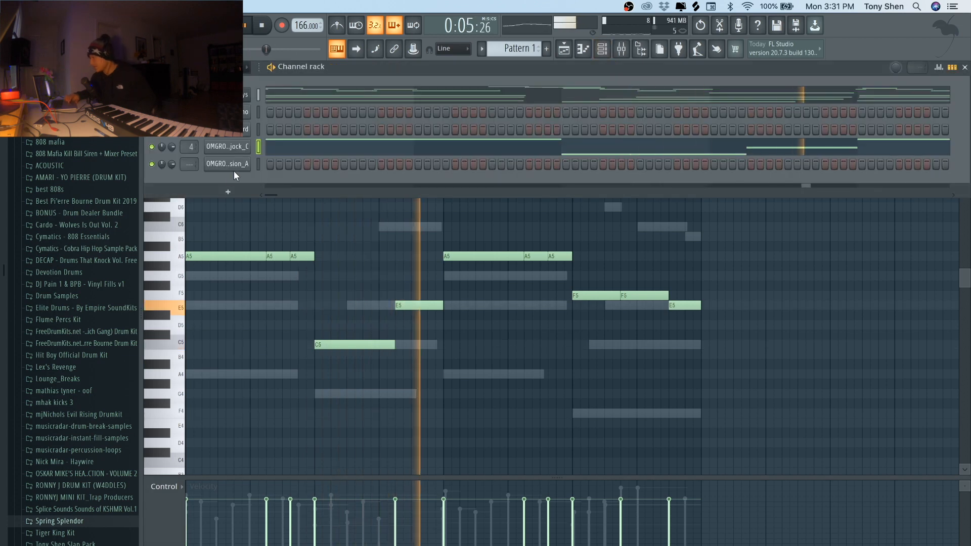
{"action": "left_click", "coordinate": [344, 112]}
{"action": "left_click", "coordinate": [492, 112]}
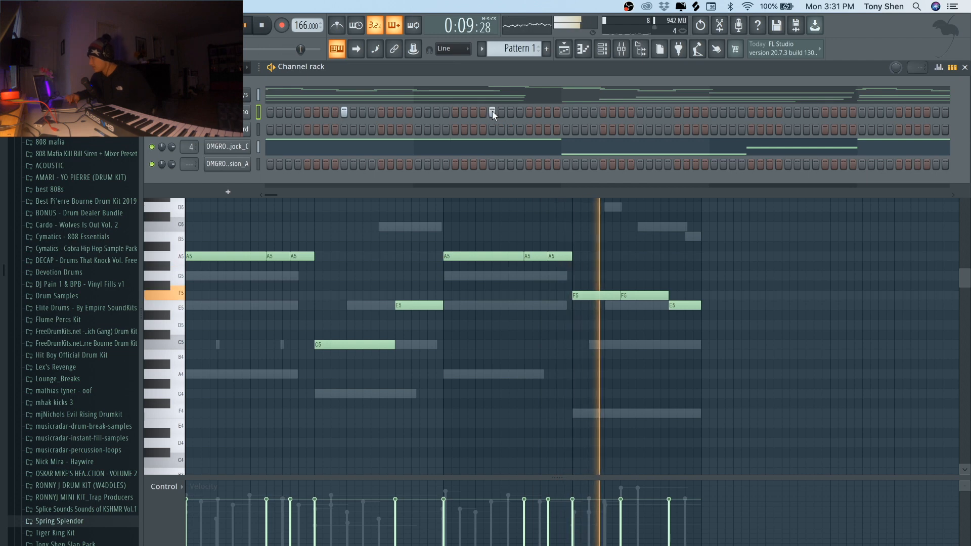
{"action": "left_click", "coordinate": [640, 112]}
{"action": "left_click", "coordinate": [786, 111]}
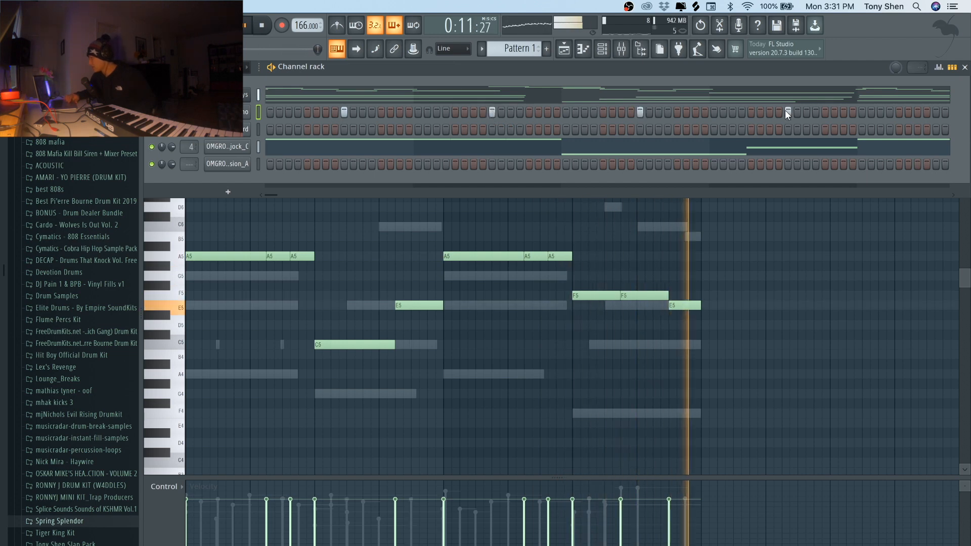
- Open the clap part in the piano roll and duplicate its four hits into bars 5 to 8
{"action": "left_click", "coordinate": [952, 67]}
{"action": "left_click", "coordinate": [789, 112]}
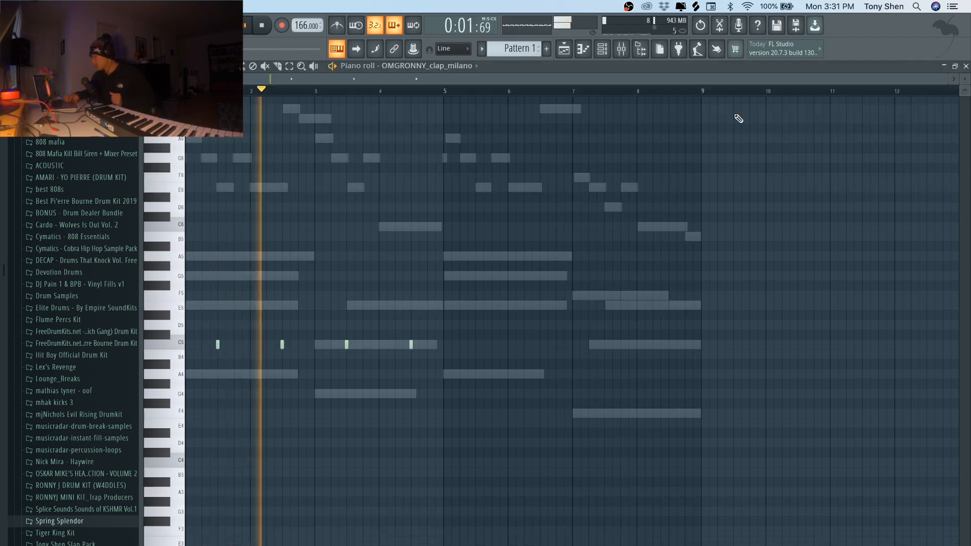
{"action": "left_click_drag", "start_coordinate": [445, 378], "coordinate": [212, 333]}
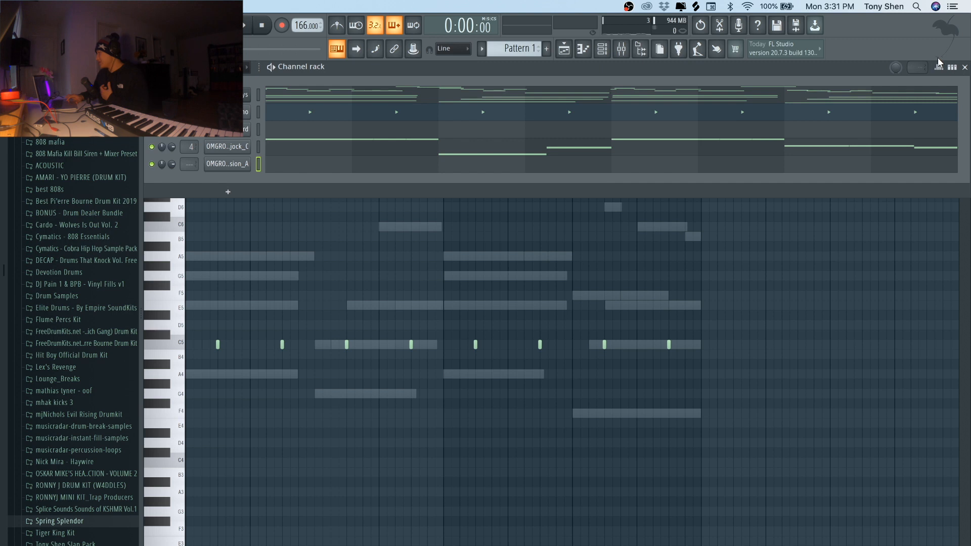
- Record an eight-bar hi-hat part on the OMGRONNY_hihat_on_mission_A channel and quantize its notes
{"action": "left_click", "coordinate": [958, 69]}
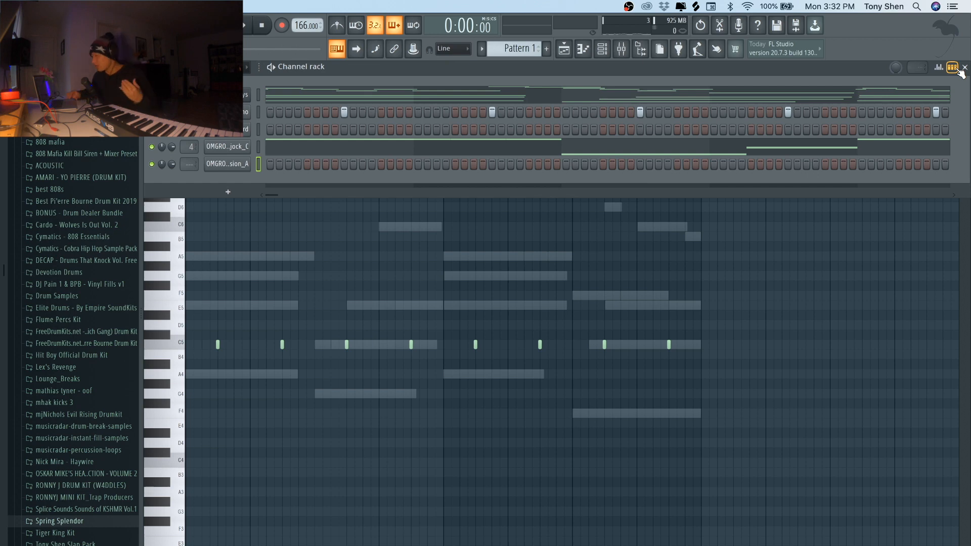
{"action": "left_click", "coordinate": [283, 25]}
{"action": "left_click", "coordinate": [510, 387]}
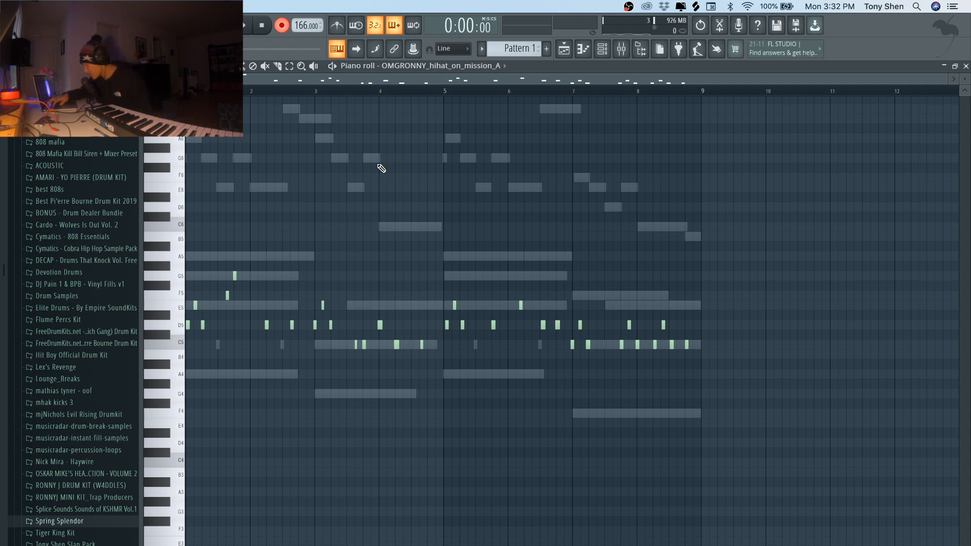
{"action": "key", "text": "ctrl+q"}
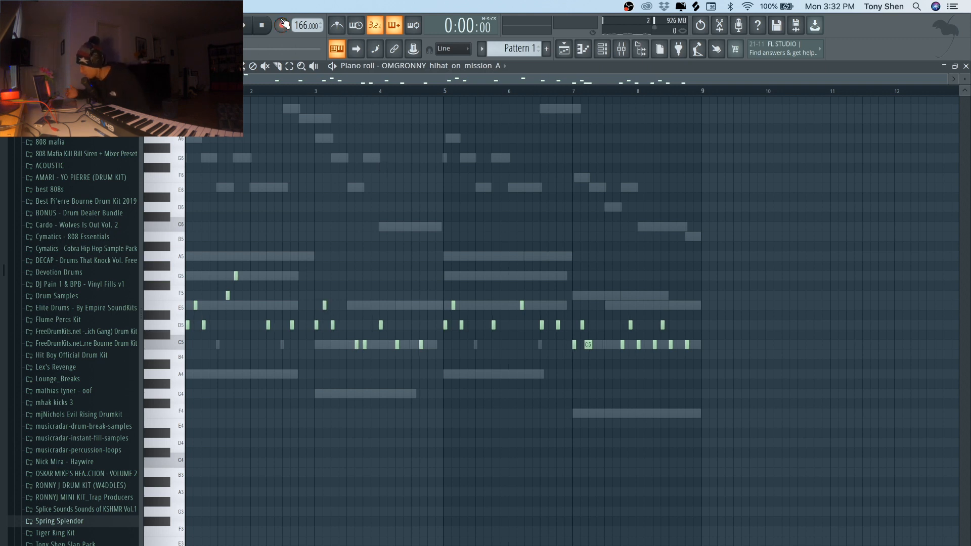
- Play back the quantized hi-hats and lower the part onto G4, A4 and B4 in the piano roll
{"action": "key", "text": "space"}
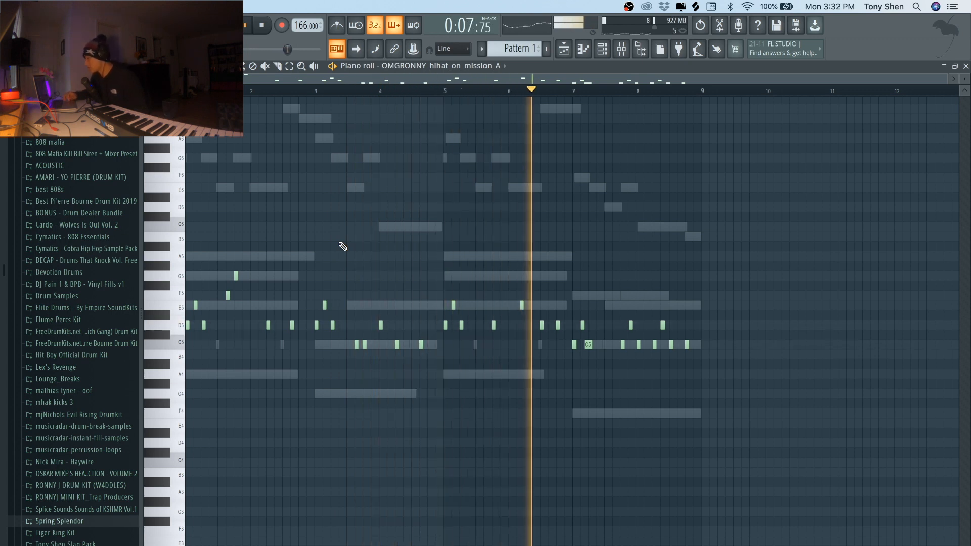
{"action": "scroll", "coordinate": [612, 362], "scroll_direction": "up", "scroll_amount": 3}
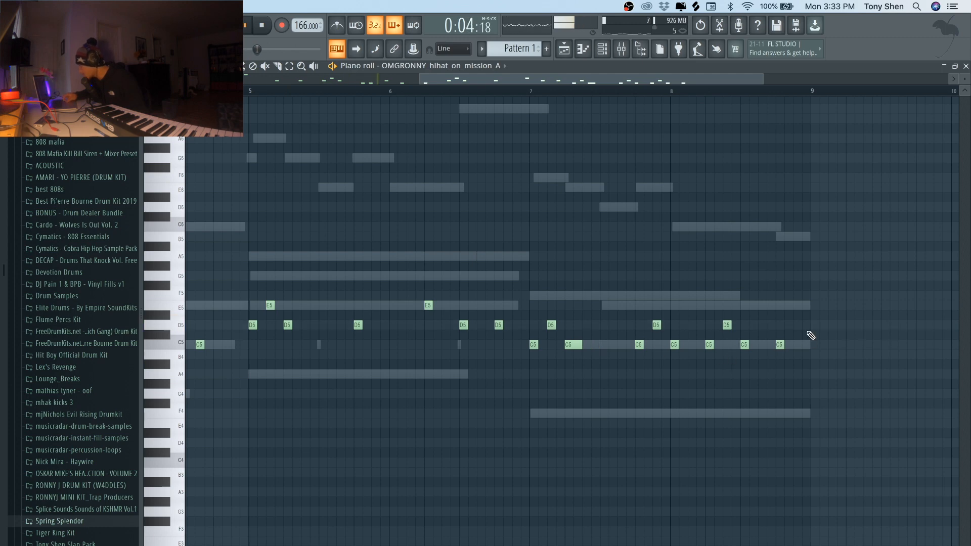
{"action": "scroll", "coordinate": [811, 335], "scroll_direction": "down", "scroll_amount": 3}
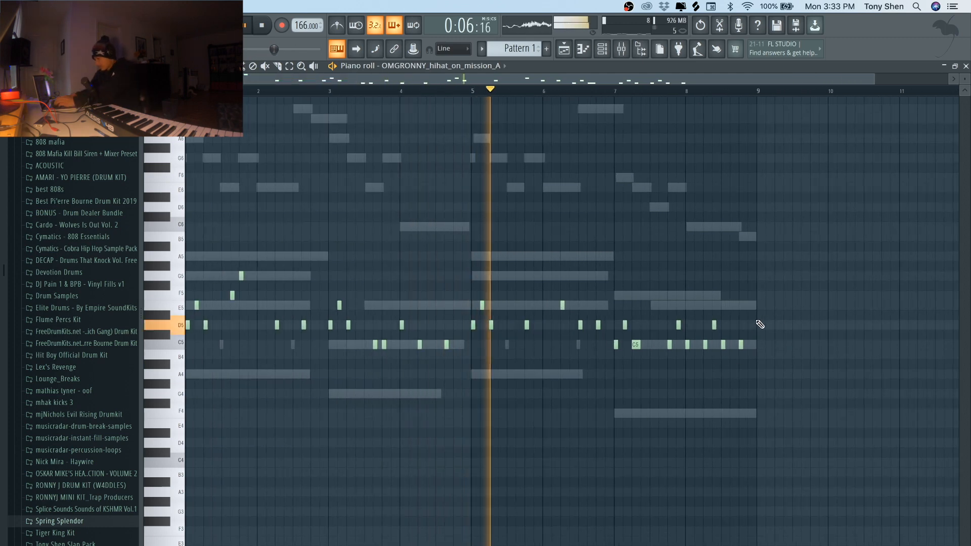
{"action": "key", "text": "space"}
- Place OMGRONNY_kick_broward hits on steps 1, 21, 27, 33, 53 and 65 of the channel rack while playing the pattern
{"action": "left_click", "coordinate": [603, 49]}
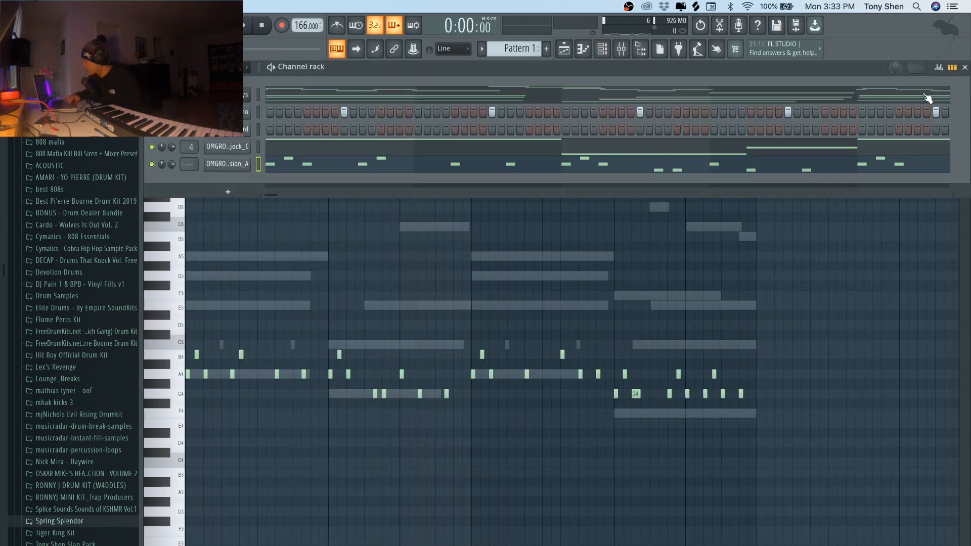
{"action": "left_click", "coordinate": [269, 129]}
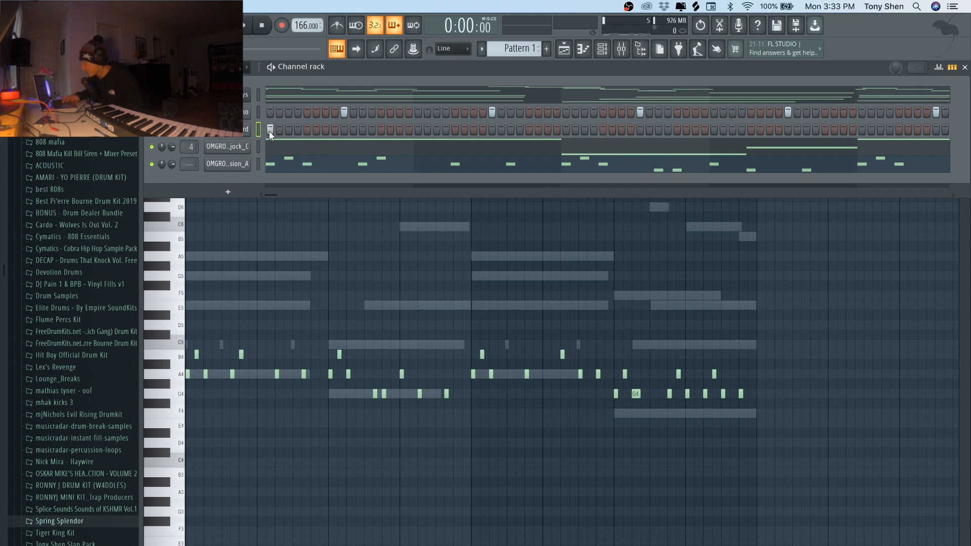
{"action": "key", "text": "space"}
{"action": "left_click", "coordinate": [454, 130]}
{"action": "left_click", "coordinate": [510, 130]}
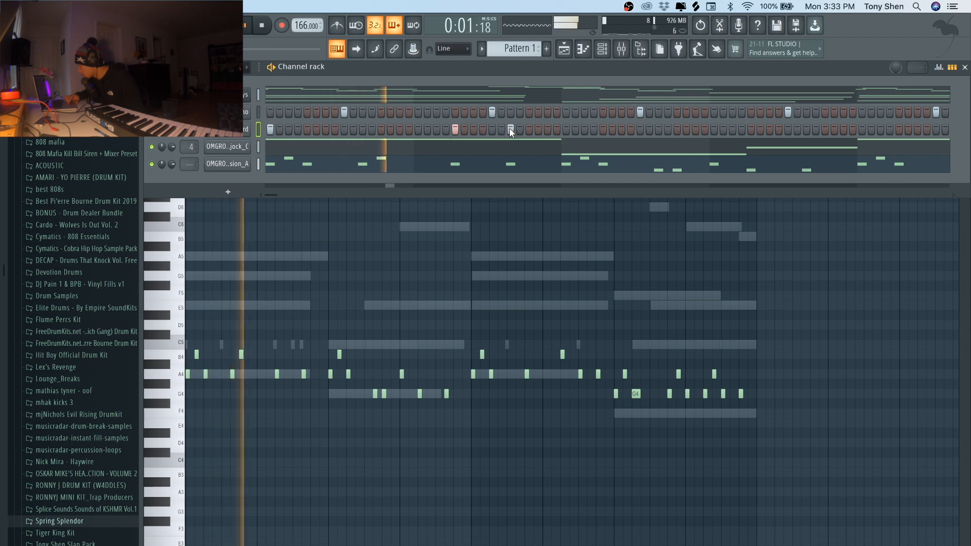
{"action": "left_click", "coordinate": [566, 129]}
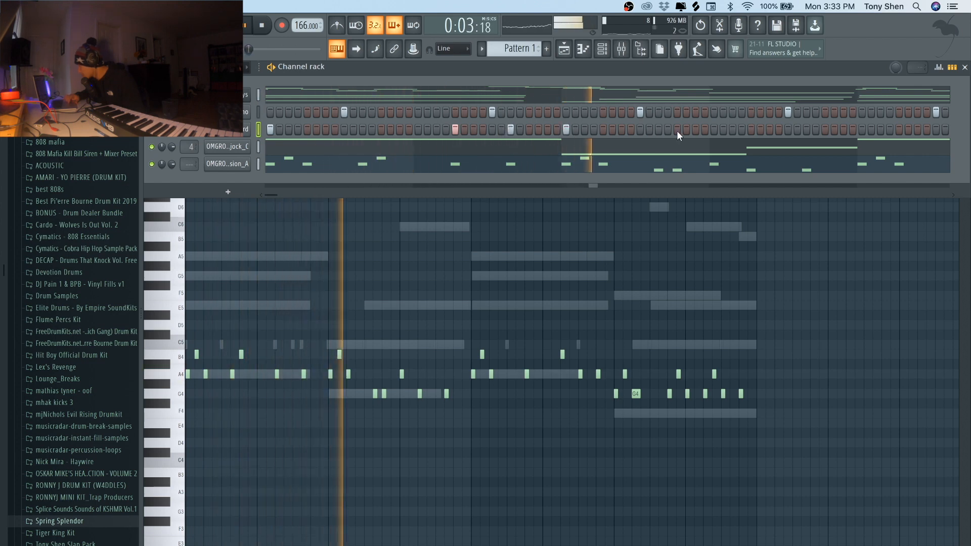
{"action": "left_click", "coordinate": [751, 129]}
{"action": "left_click", "coordinate": [861, 130]}
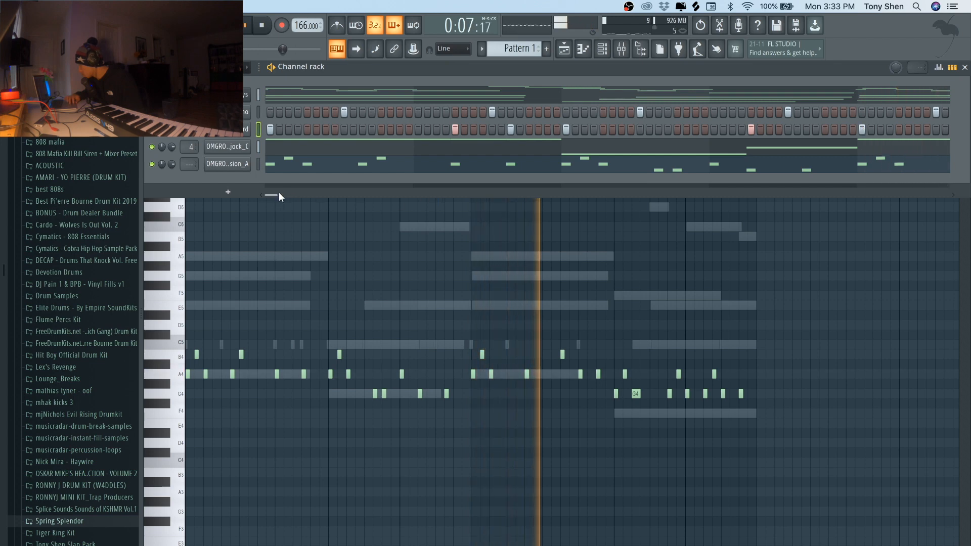
- Extend the kick part through bar 8 with hits on steps 85, 91, 97, 109 and 121
{"action": "left_click_drag", "start_coordinate": [278, 192], "coordinate": [327, 190]}
{"action": "left_click", "coordinate": [371, 129]}
{"action": "left_click", "coordinate": [427, 130]}
{"action": "left_click", "coordinate": [482, 130]}
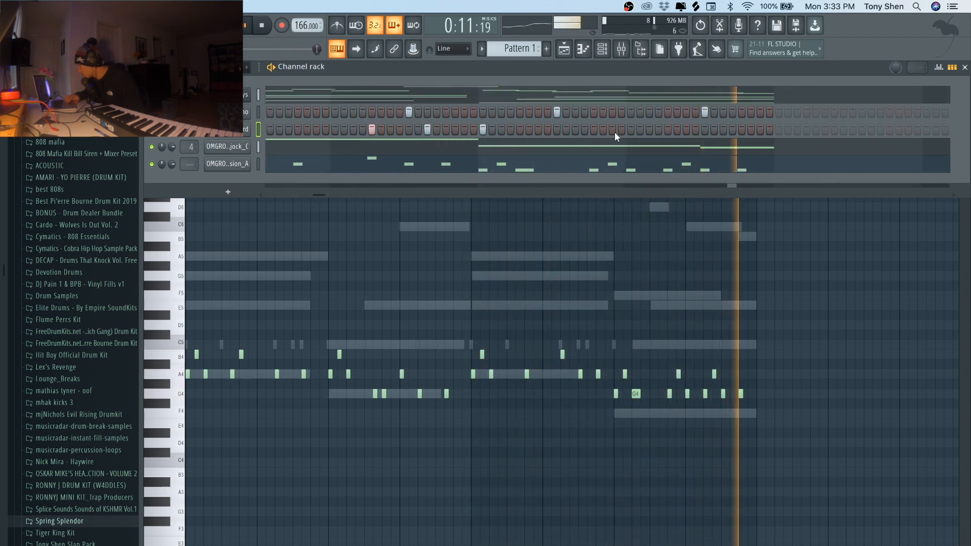
{"action": "left_click", "coordinate": [594, 129]}
{"action": "left_click", "coordinate": [704, 128]}
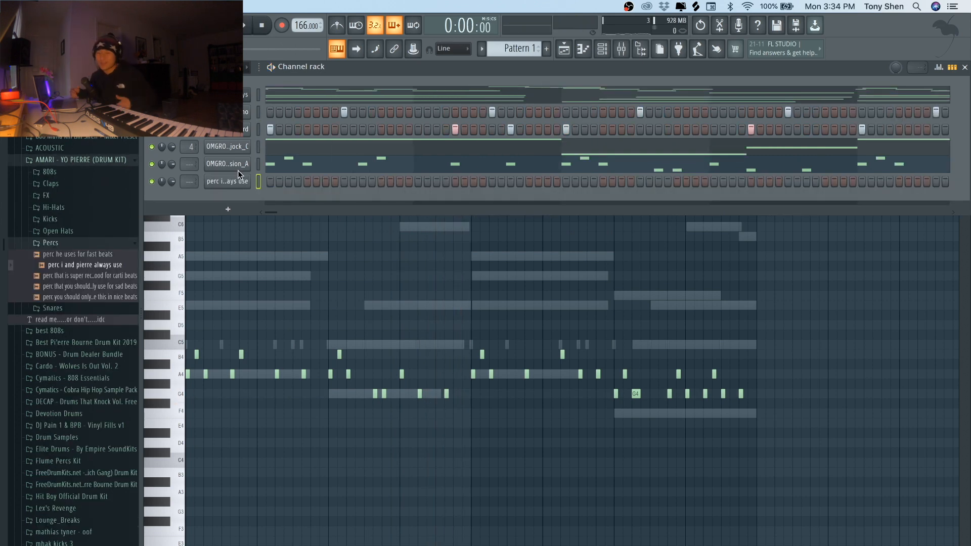
- Record a sparse C5 percussion part on the "perc i and pierre always use" channel
{"action": "scroll", "coordinate": [57, 267], "scroll_direction": "down", "scroll_amount": 5}
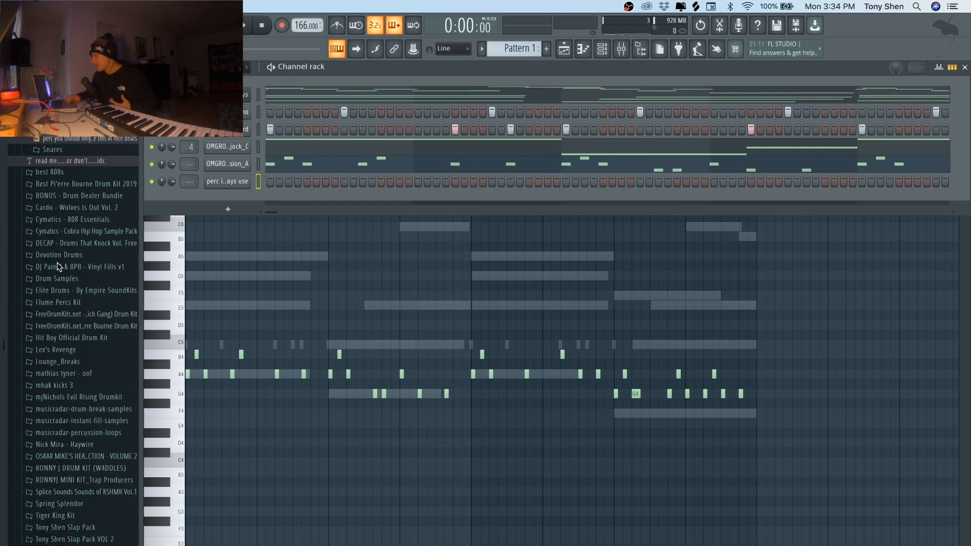
{"action": "left_click", "coordinate": [259, 182]}
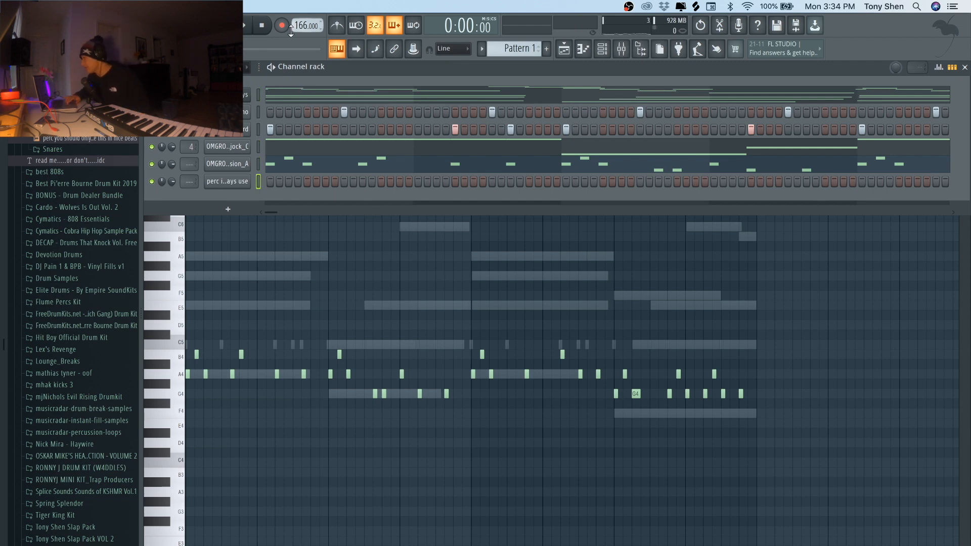
{"action": "left_click", "coordinate": [281, 25]}
{"action": "left_click", "coordinate": [466, 368]}
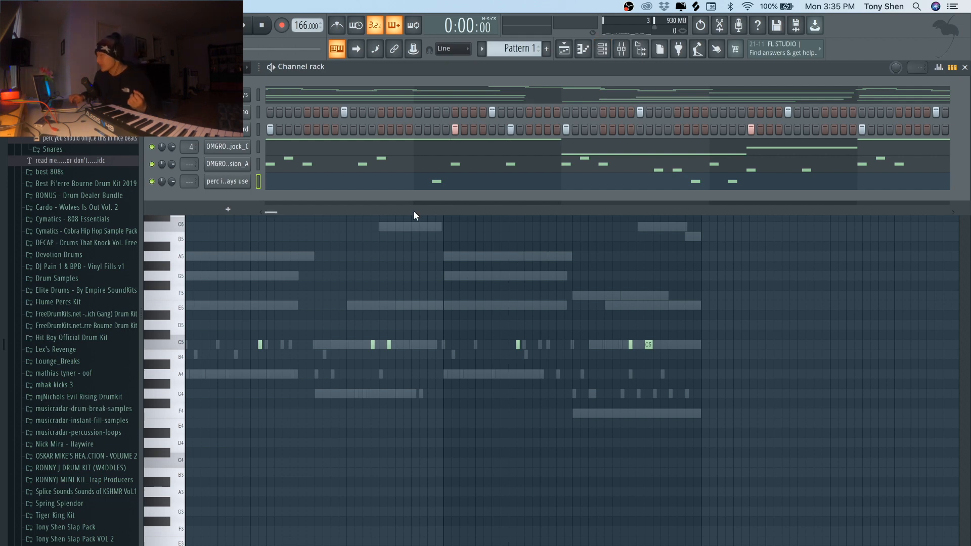
- Add a Heat Up 3 instrument channel, load its FULL ORCHESTRA preset from the STRINGS category, and audition it over the beat
{"action": "left_click", "coordinate": [229, 210]}
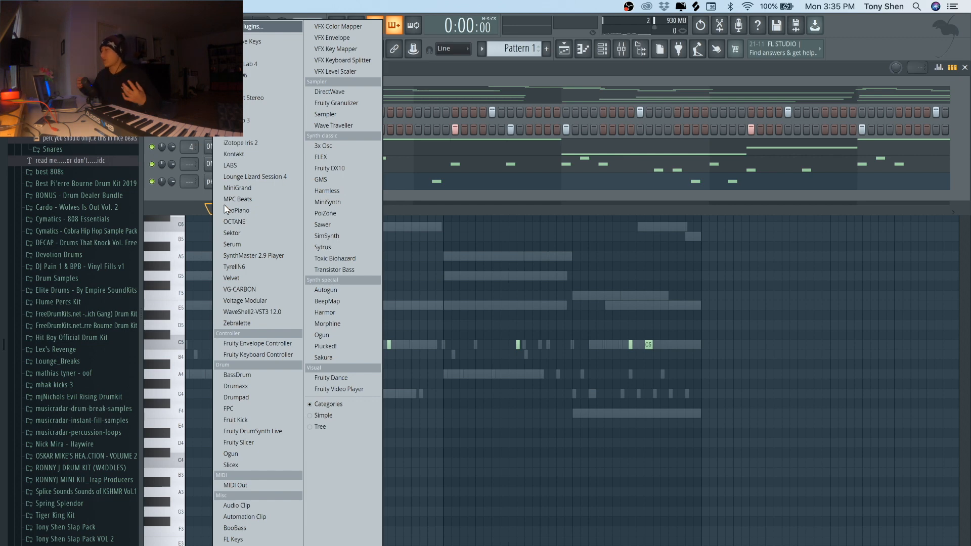
{"action": "left_click", "coordinate": [226, 209]}
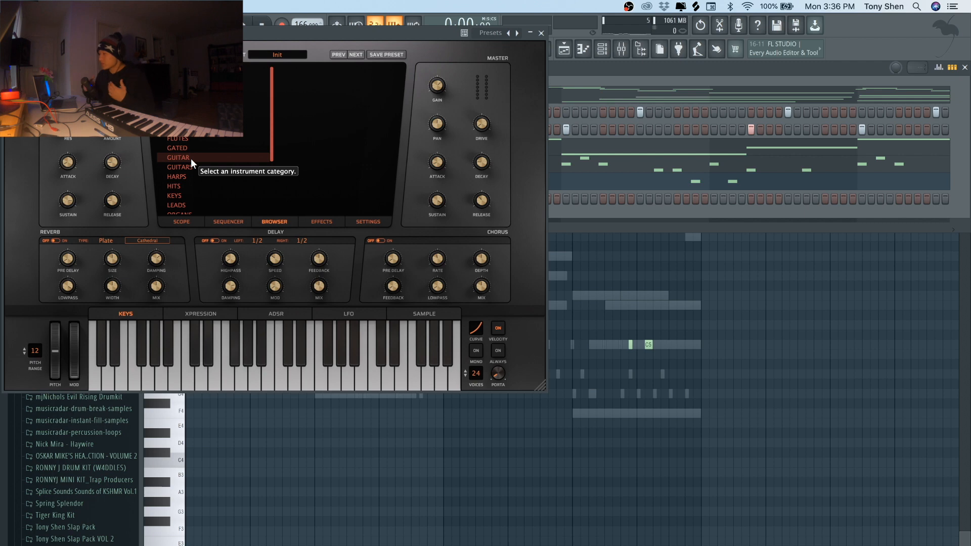
{"action": "scroll", "coordinate": [190, 159], "scroll_direction": "down", "scroll_amount": 5}
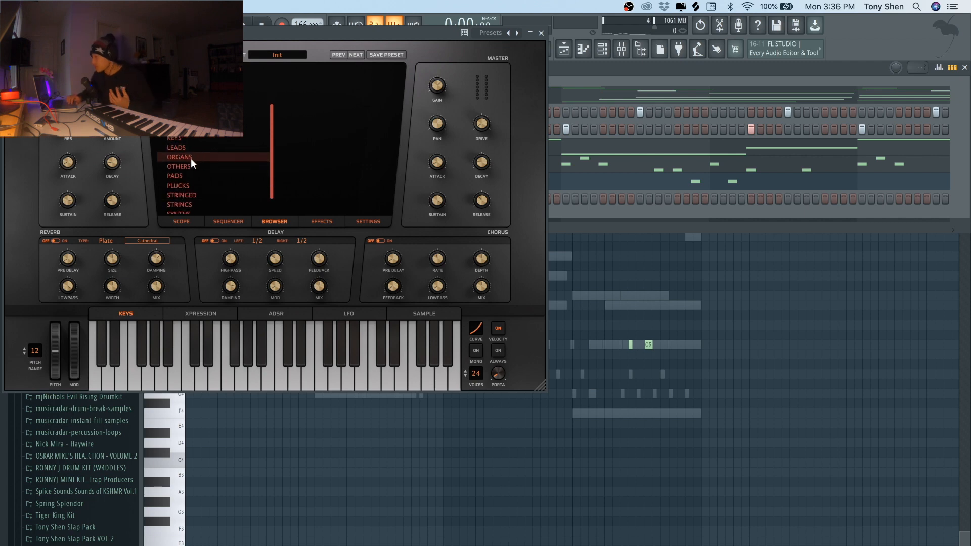
{"action": "scroll", "coordinate": [190, 159], "scroll_direction": "down", "scroll_amount": 3}
{"action": "left_click", "coordinate": [183, 181]}
{"action": "left_click", "coordinate": [310, 177]}
{"action": "left_click", "coordinate": [541, 33]}
{"action": "key", "text": "space"}
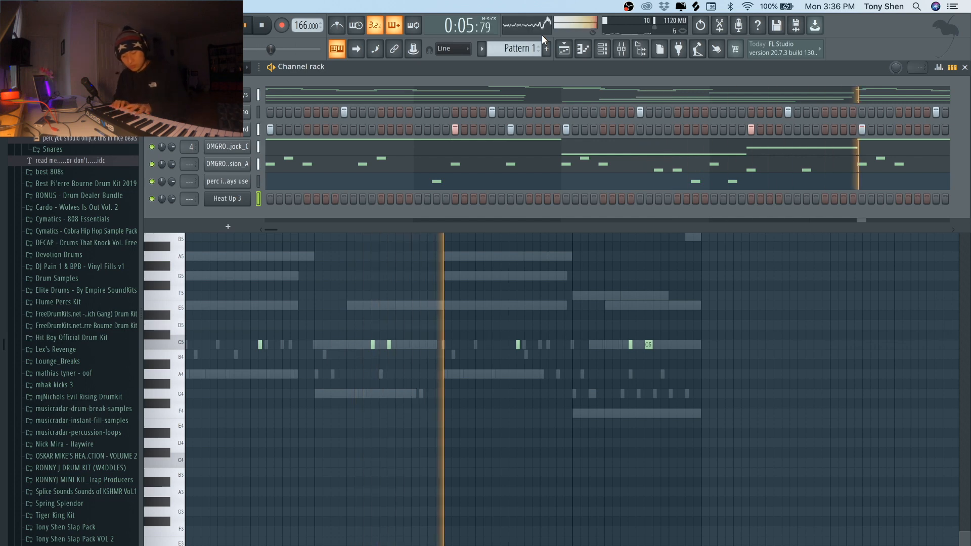
{"action": "key", "text": "space"}
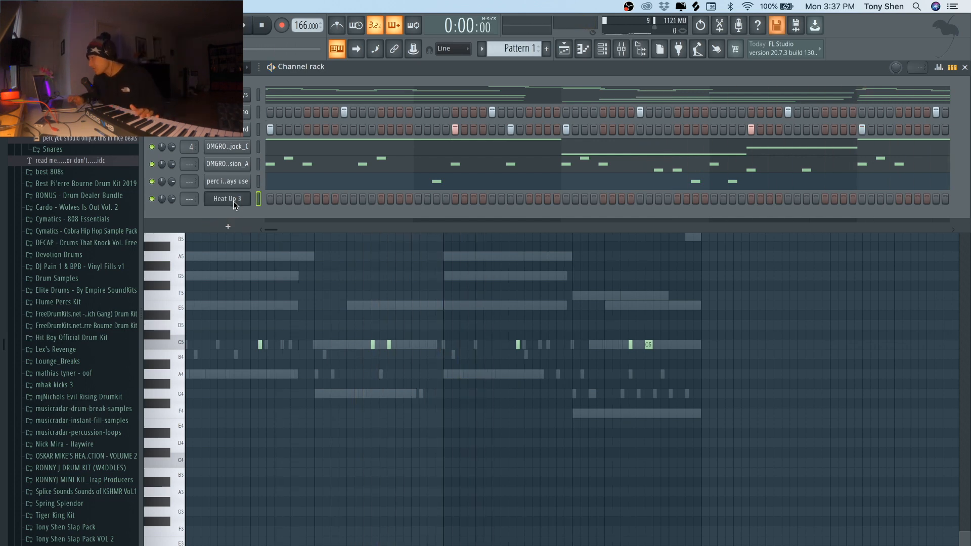
- Check the Heat Up 3 strings patch, record an eight-bar melody with it over the pattern, and play it back
{"action": "left_click", "coordinate": [233, 201]}
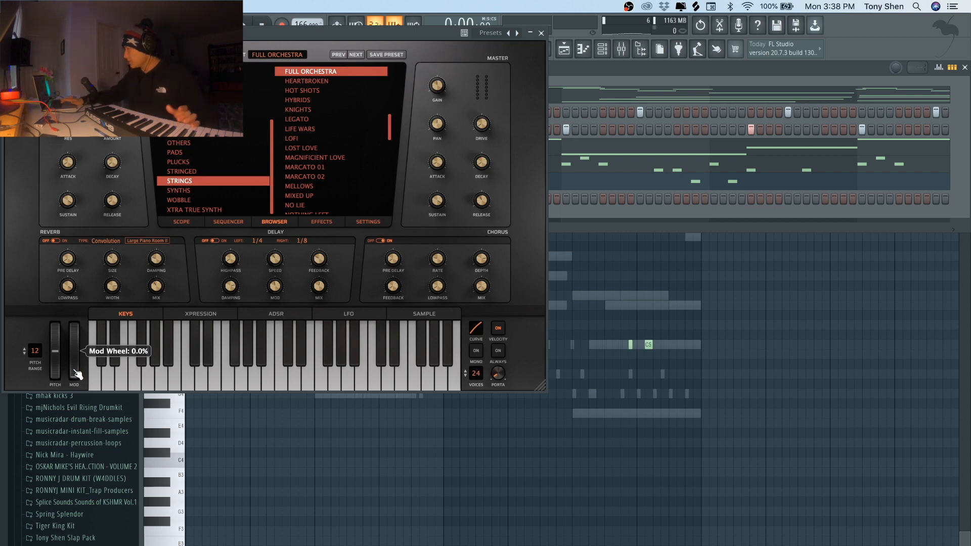
{"action": "left_click", "coordinate": [541, 33]}
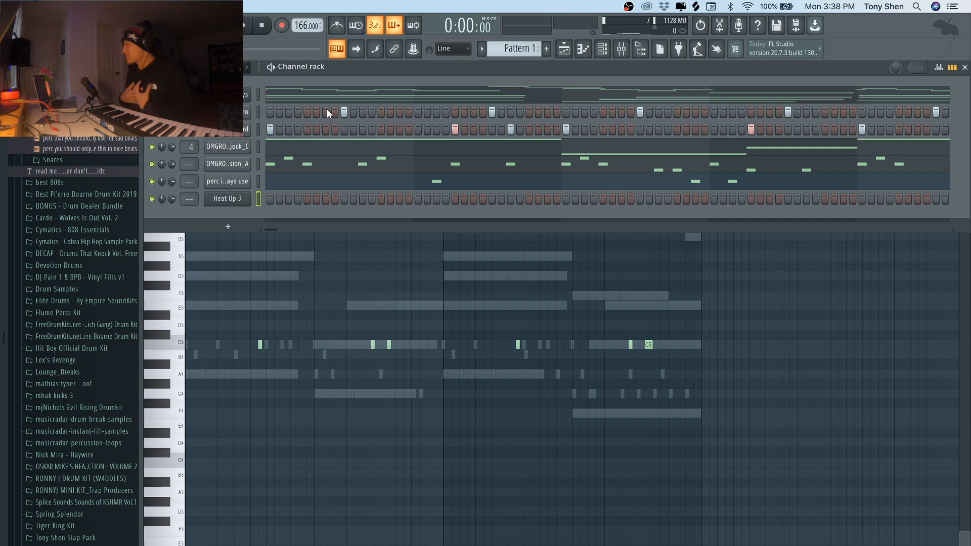
{"action": "key", "text": "space"}
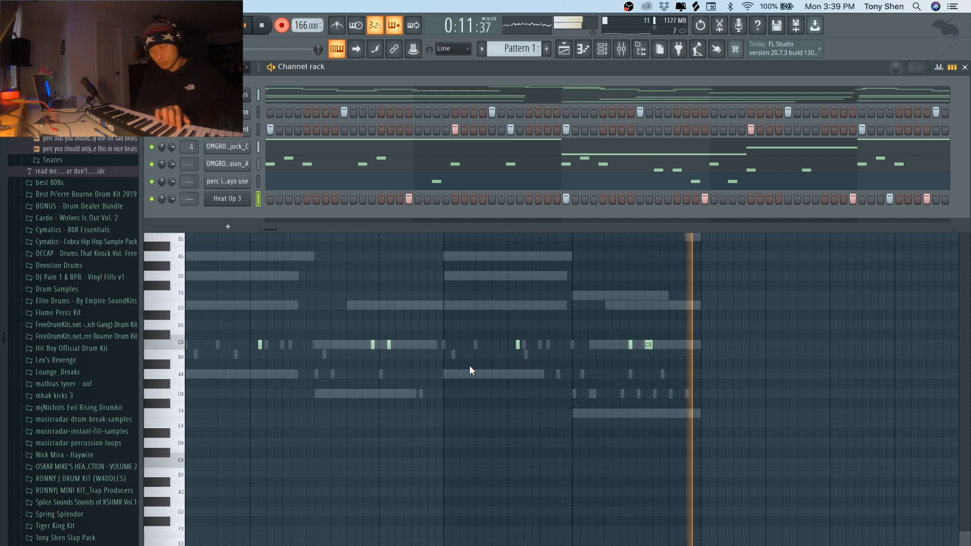
{"action": "key", "text": "space"}
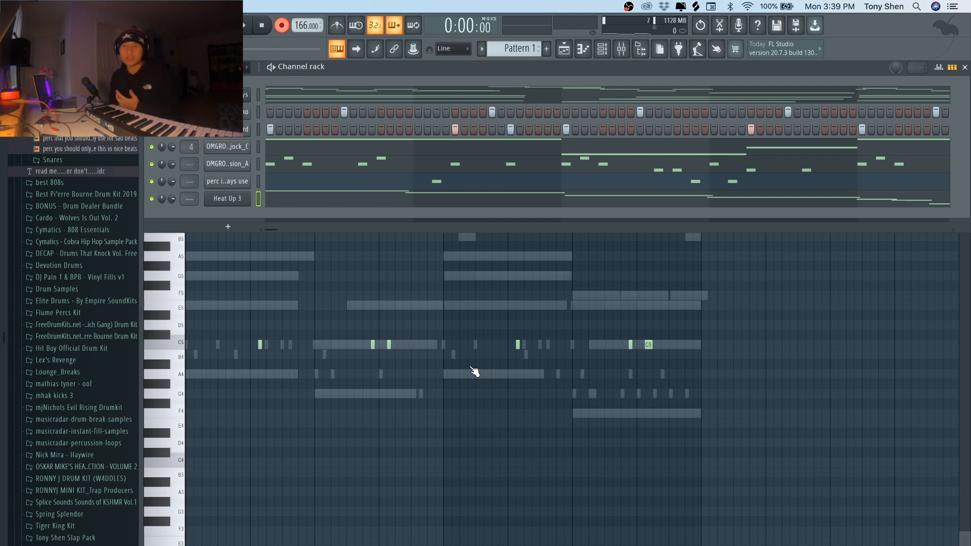
{"action": "key", "text": "space"}
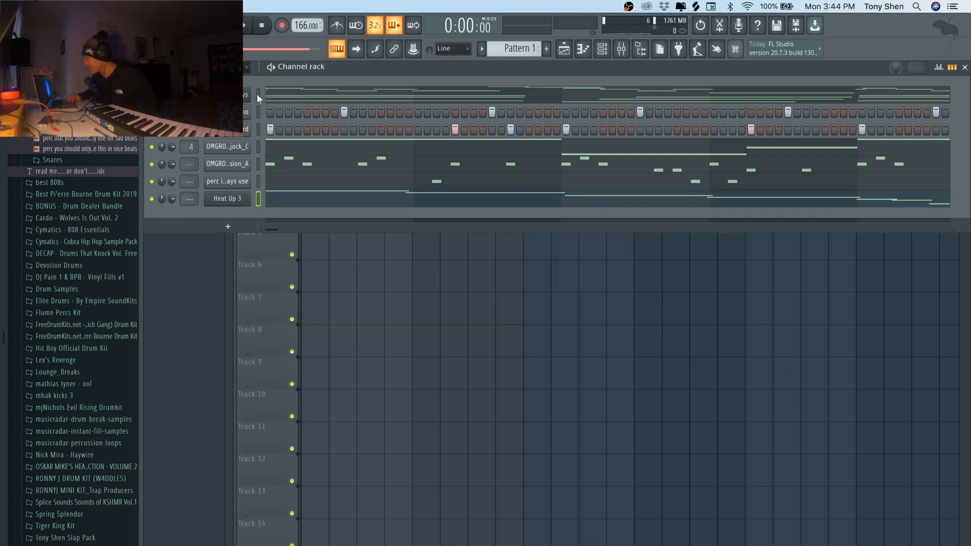
- Select all channels and route them to consecutive mixer tracks starting at Insert 1
{"action": "double_click", "coordinate": [258, 96]}
{"action": "left_click", "coordinate": [626, 56]}
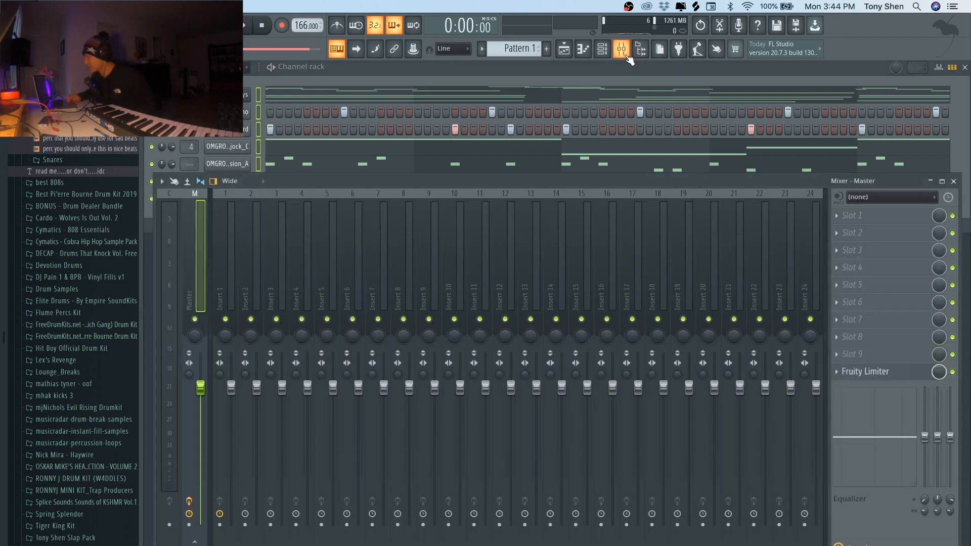
{"action": "left_click_drag", "start_coordinate": [281, 234], "coordinate": [232, 242]}
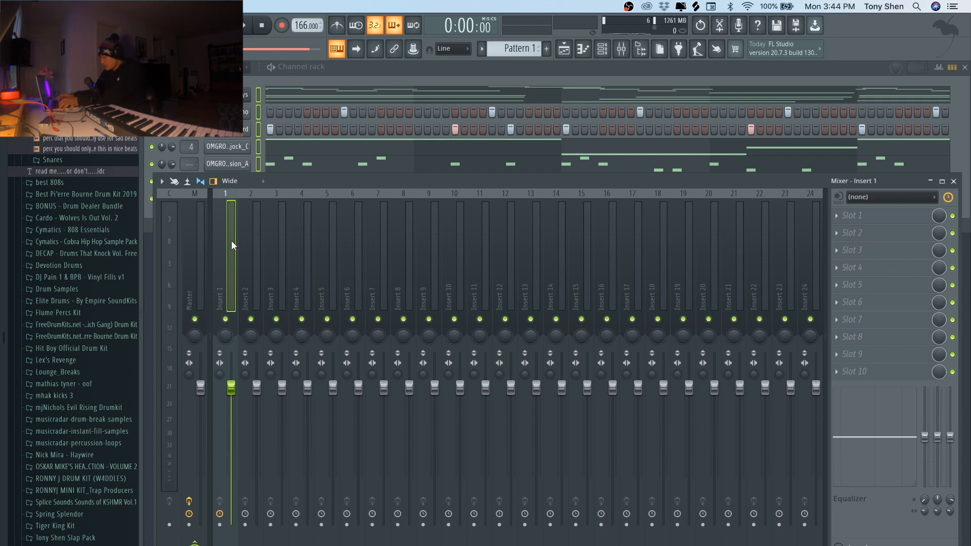
{"action": "key", "text": "ctrl+l"}
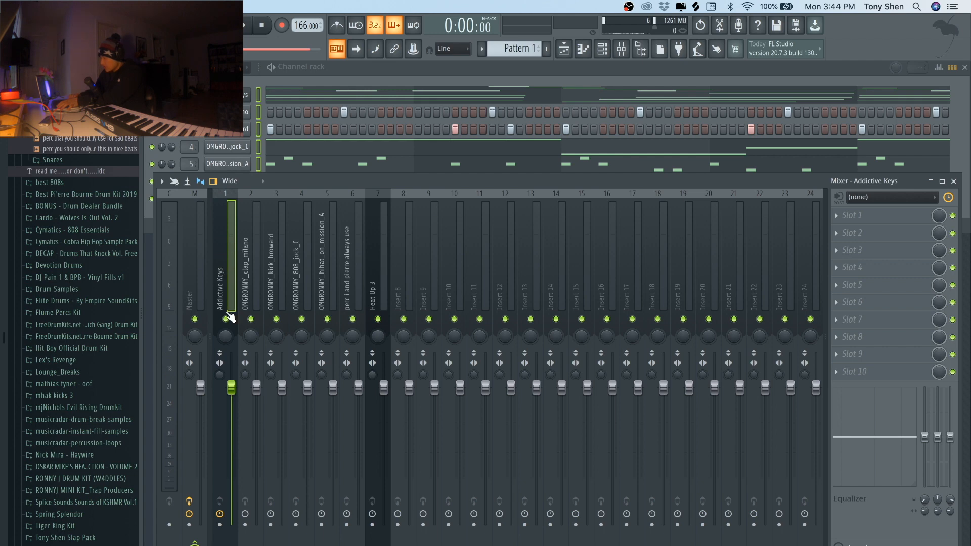
- Solo the Addictive Keys mixer track during playback and bring up its channel
{"action": "key", "text": "space"}
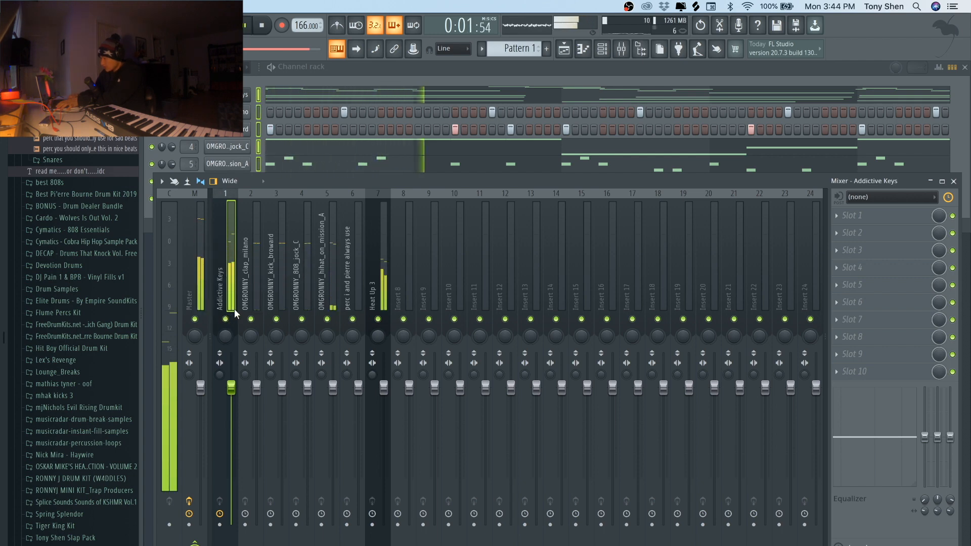
{"action": "right_click", "coordinate": [226, 319]}
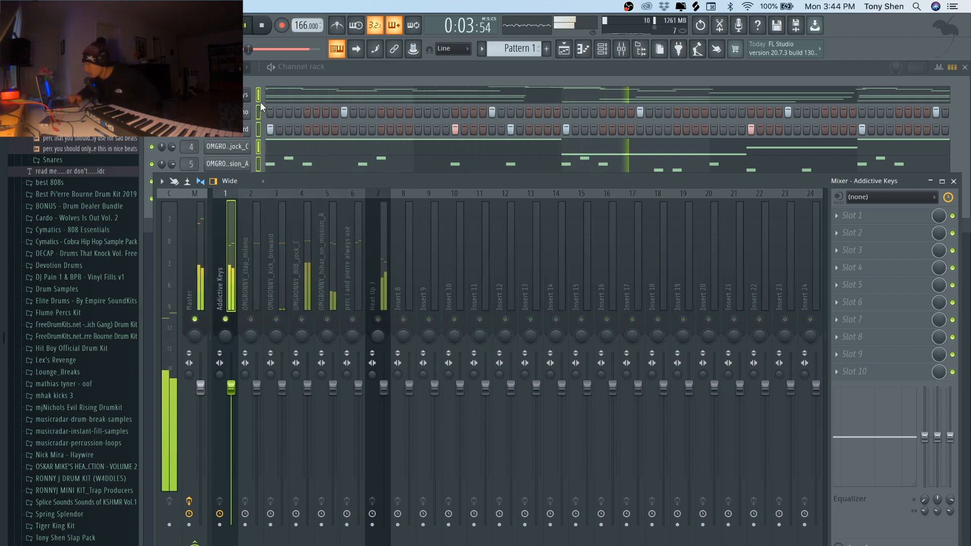
{"action": "left_click", "coordinate": [228, 95]}
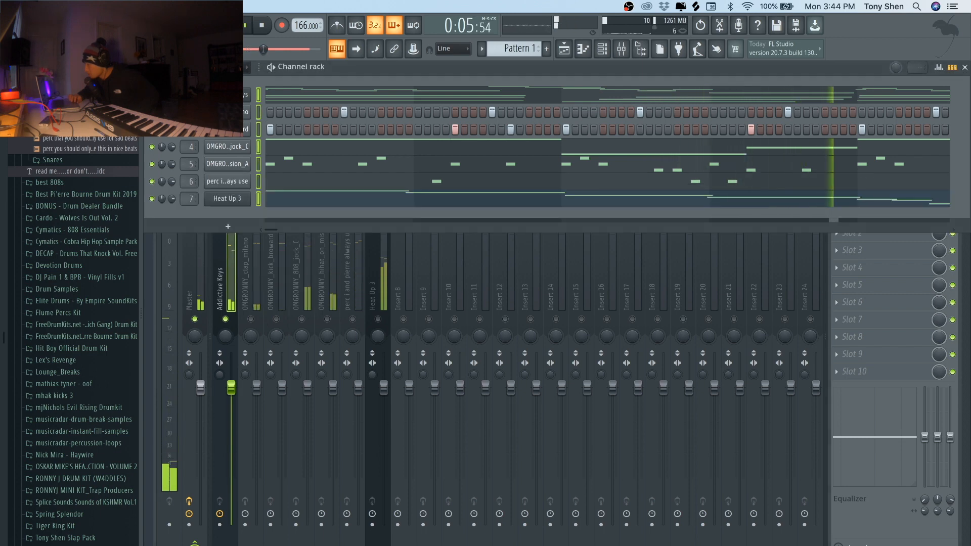
- Load SketchCassette in slot 1 of the Addictive Keys mixer track and set its Age to USED
{"action": "left_click", "coordinate": [861, 218]}
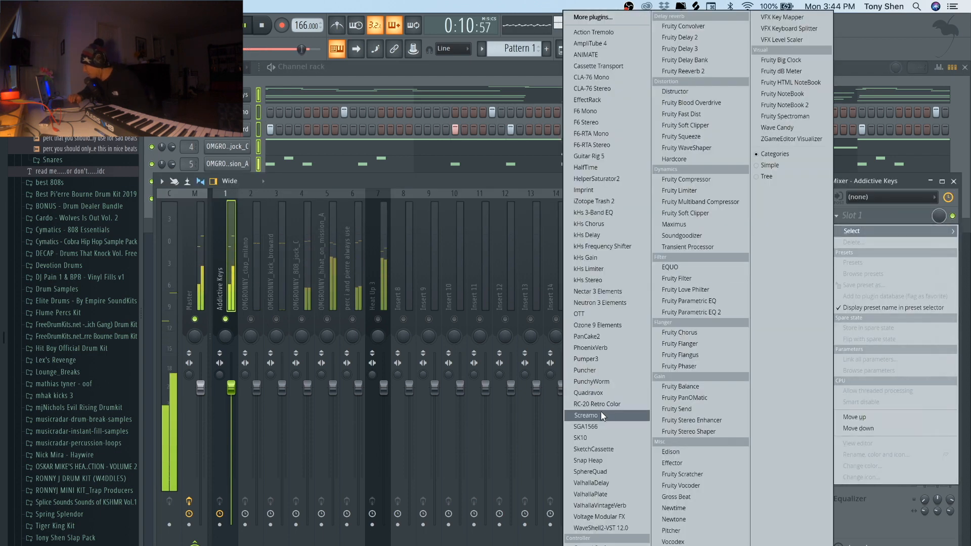
{"action": "left_click", "coordinate": [593, 449]}
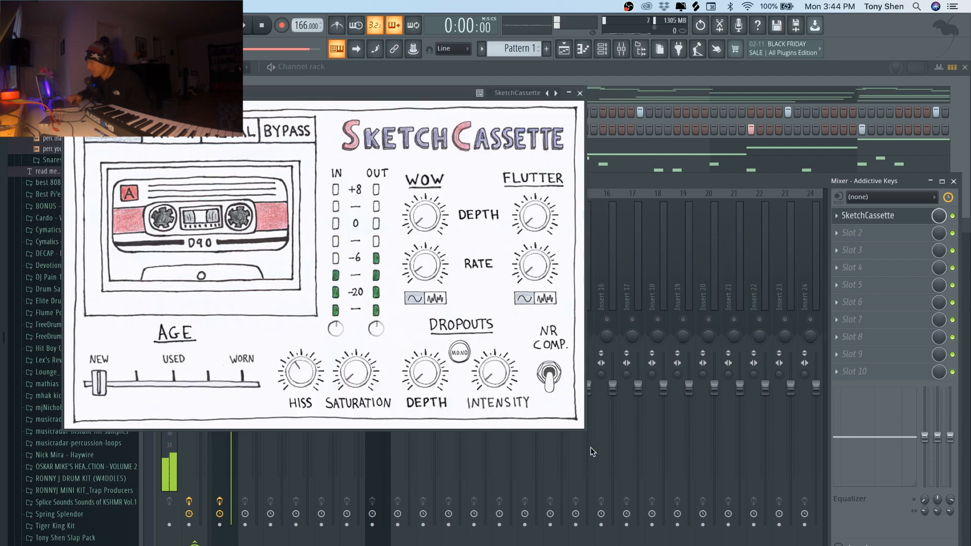
{"action": "left_click_drag", "start_coordinate": [99, 384], "coordinate": [171, 383]}
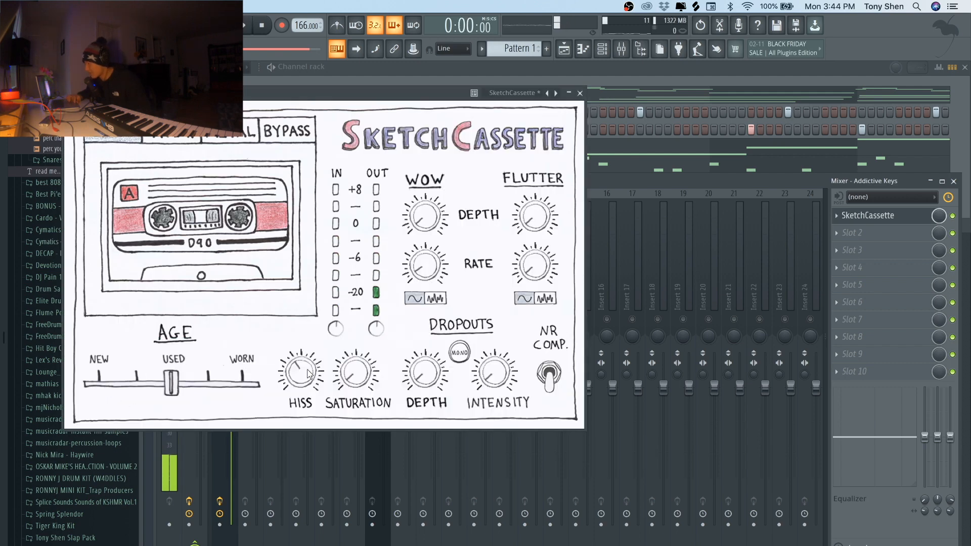
- In SketchCassette, set Age one notch past USED toward WORN and slightly raise the Saturation and Dropouts Depth during playback
{"action": "key", "text": "space"}
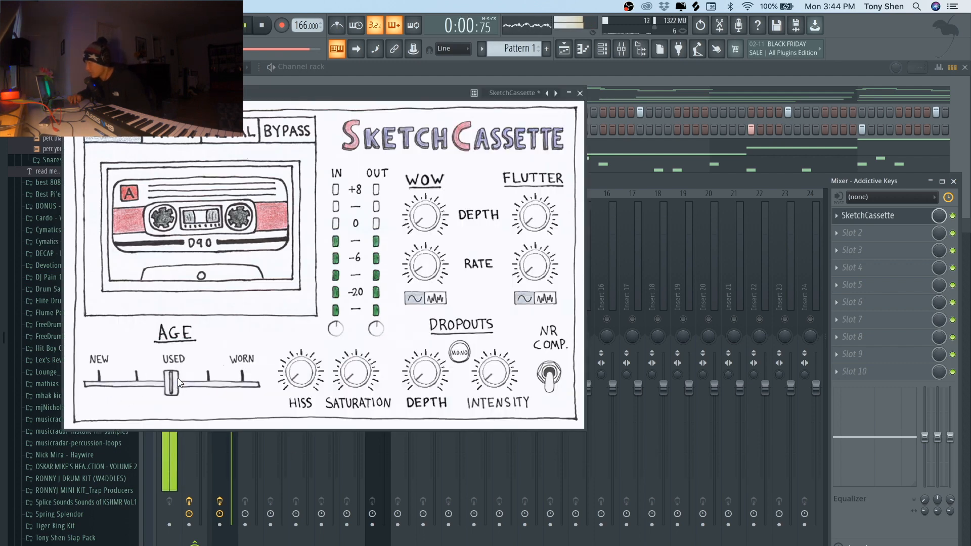
{"action": "left_click_drag", "start_coordinate": [196, 380], "coordinate": [214, 380]}
{"action": "left_click_drag", "start_coordinate": [360, 375], "coordinate": [359, 362]}
{"action": "left_click_drag", "start_coordinate": [428, 374], "coordinate": [428, 361]}
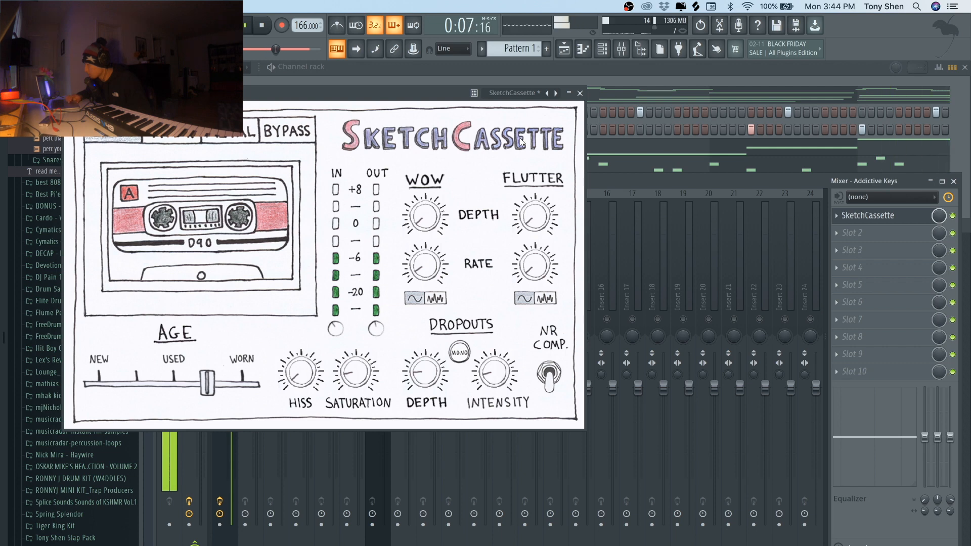
{"action": "left_click", "coordinate": [580, 94]}
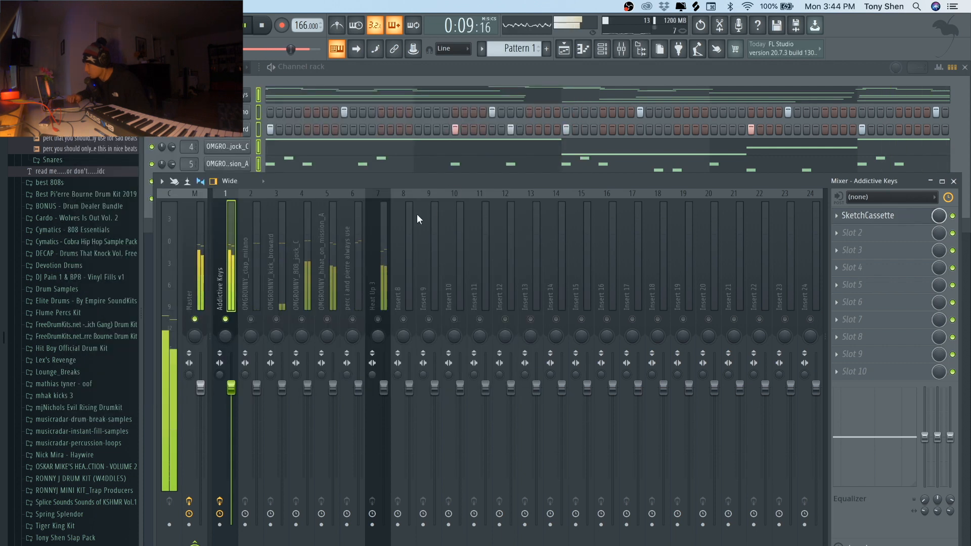
- Load Fruity Parametric EQ 2 in slot 2 of the Addictive Keys track and use band 1 as a high-pass just above 200 Hz
{"action": "left_click", "coordinate": [854, 233]}
{"action": "mouse_move", "coordinate": [890, 248]}
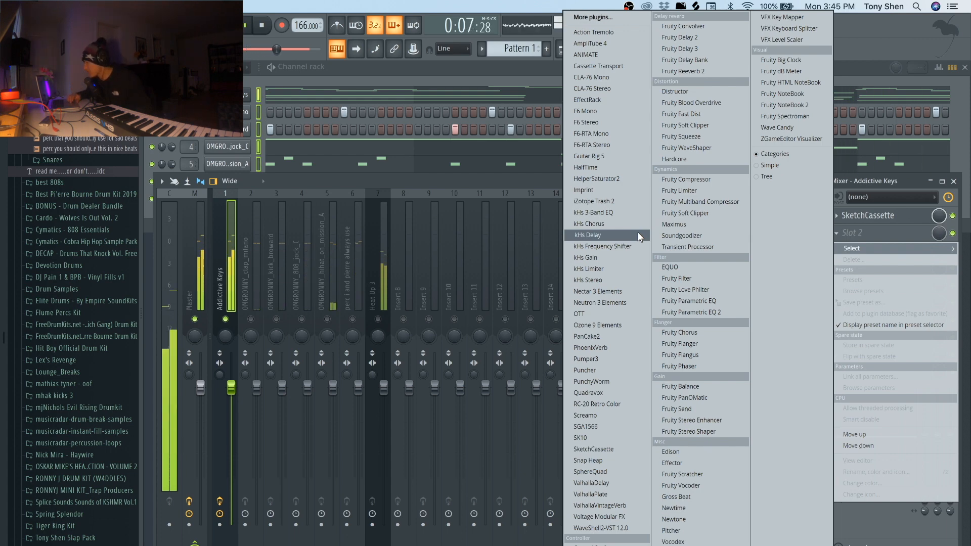
{"action": "left_click", "coordinate": [690, 313]}
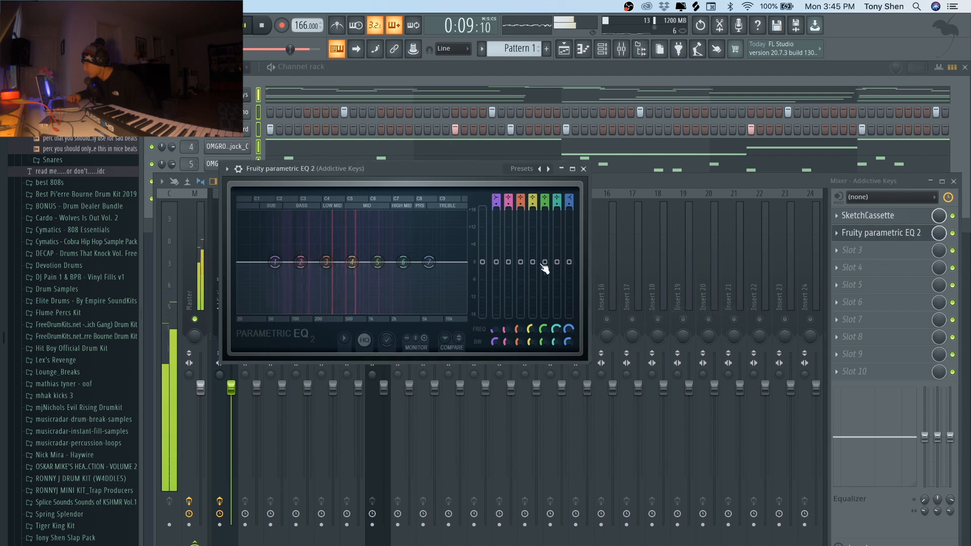
{"action": "left_click_drag", "start_coordinate": [496, 200], "coordinate": [496, 213]}
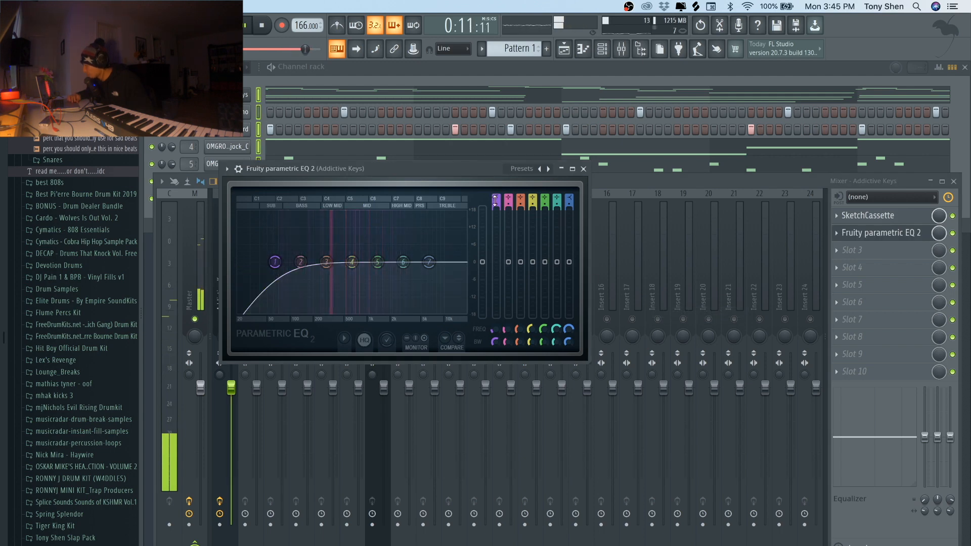
{"action": "left_click_drag", "start_coordinate": [274, 262], "coordinate": [317, 262]}
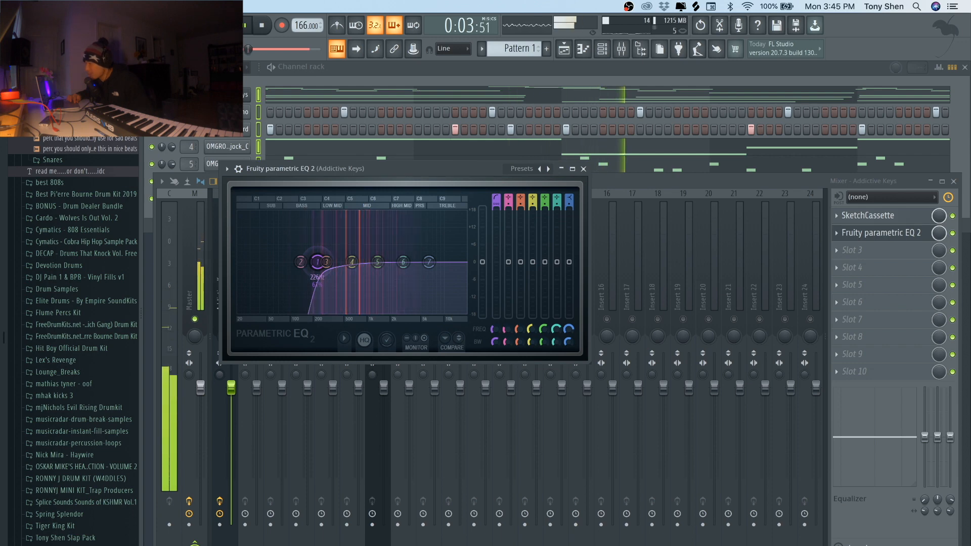
{"action": "left_click_drag", "start_coordinate": [317, 262], "coordinate": [314, 262]}
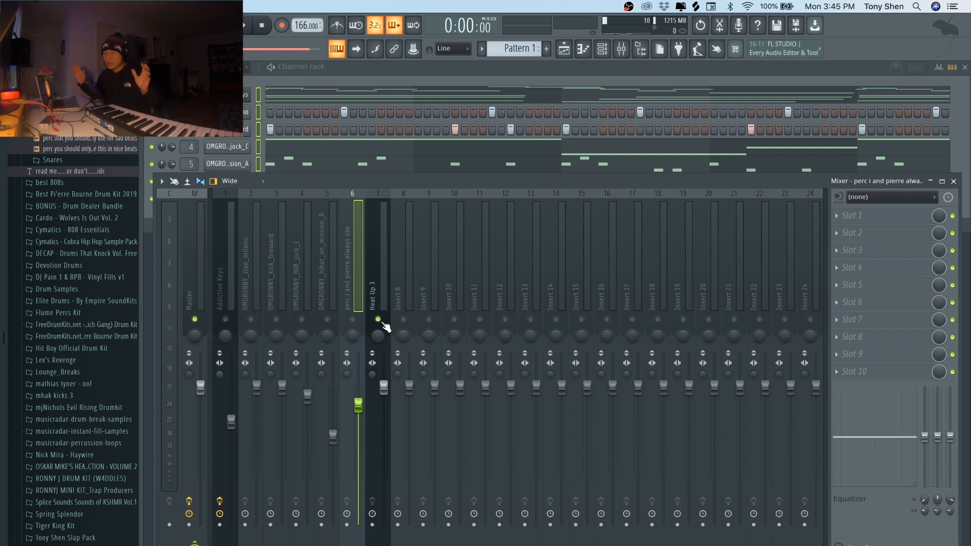
- Load EffectRack in slot 1 of the Heat Up 3 mixer track and add the Crystallizer effect to the rack
{"action": "left_click", "coordinate": [373, 288]}
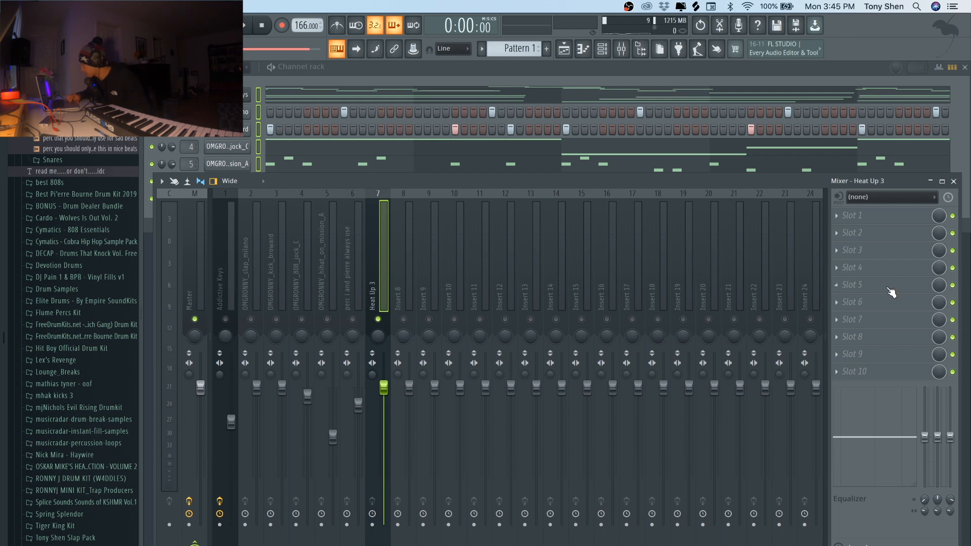
{"action": "left_click", "coordinate": [864, 216]}
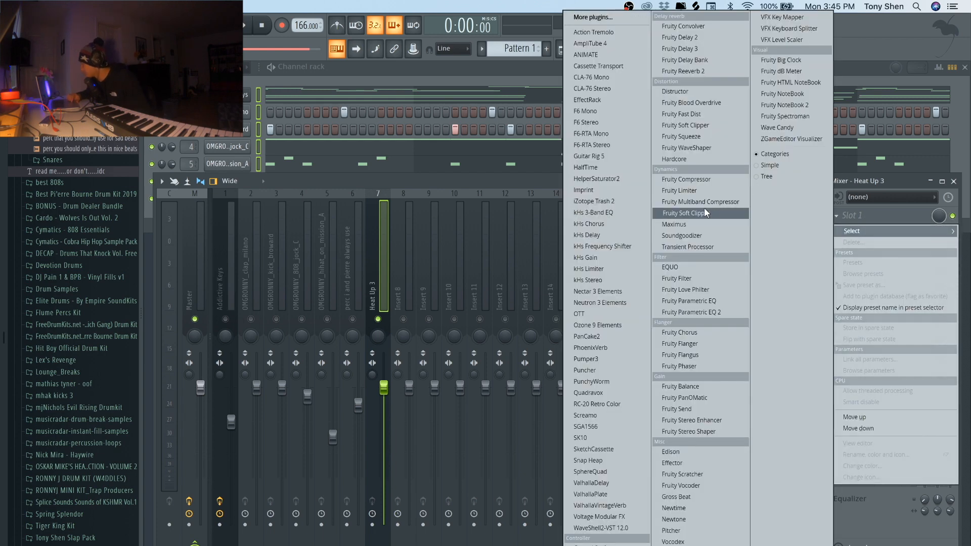
{"action": "left_click", "coordinate": [625, 99]}
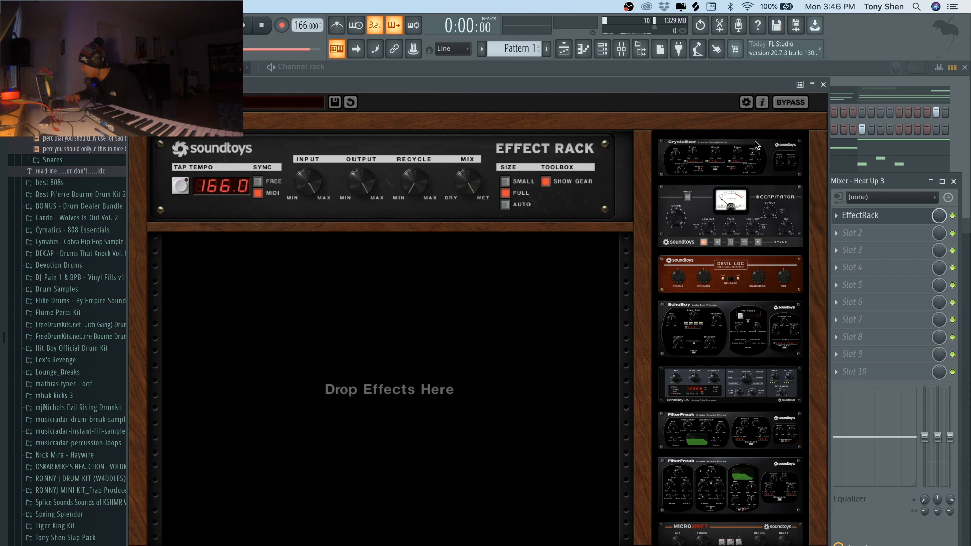
{"action": "left_click_drag", "start_coordinate": [754, 144], "coordinate": [221, 292]}
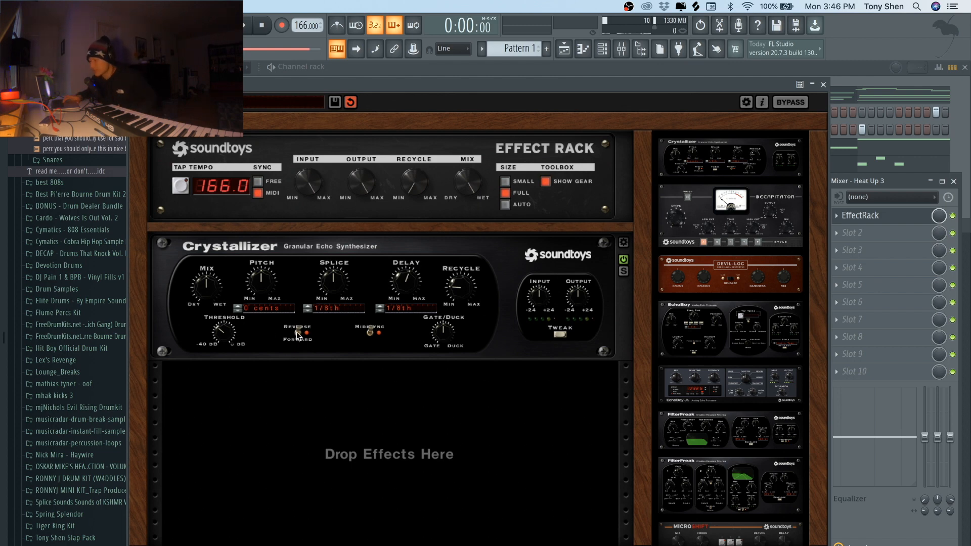
- During playback, add MicroShift above Crystallizer in the Heat Up 3 EffectRack and close the rack
{"action": "key", "text": "space"}
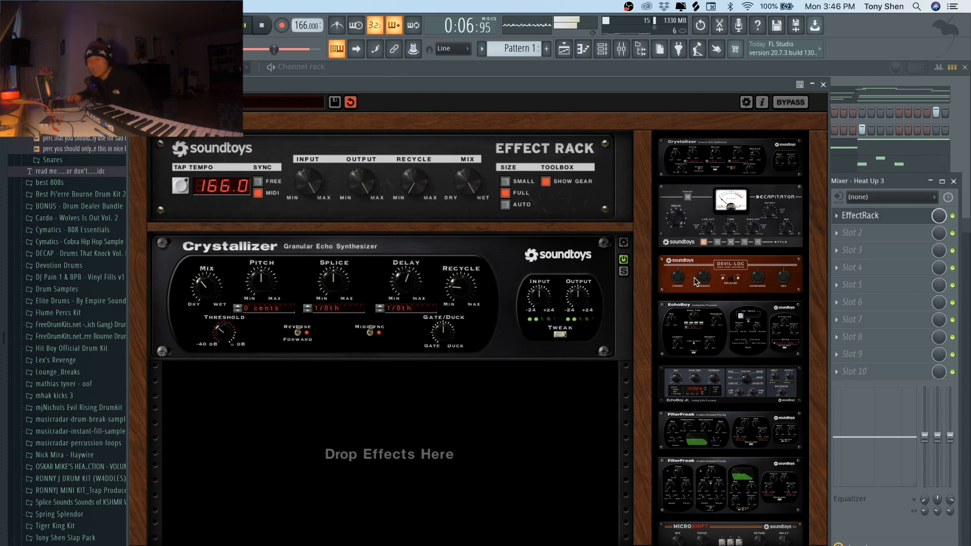
{"action": "scroll", "coordinate": [697, 293], "scroll_direction": "down", "scroll_amount": 2}
{"action": "left_click_drag", "start_coordinate": [708, 501], "coordinate": [321, 242]}
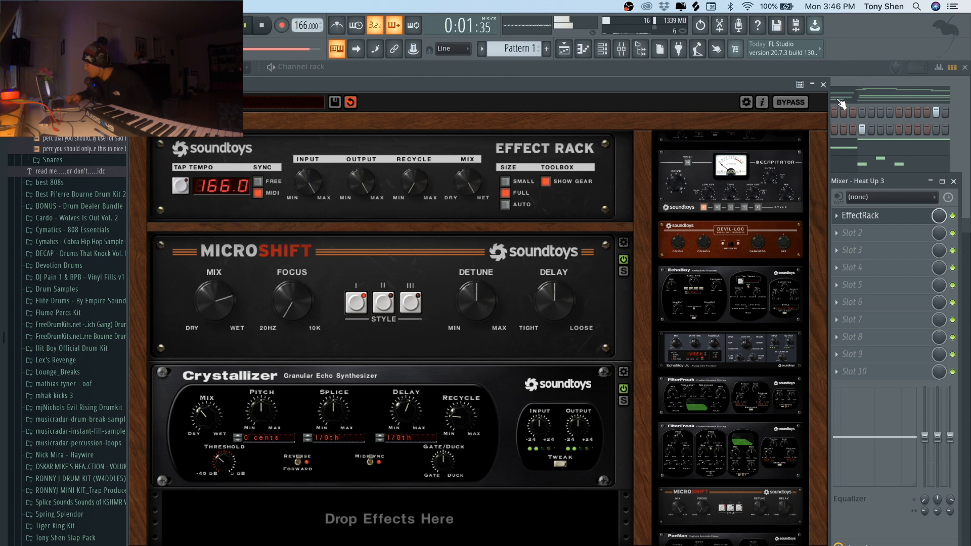
{"action": "left_click", "coordinate": [823, 84]}
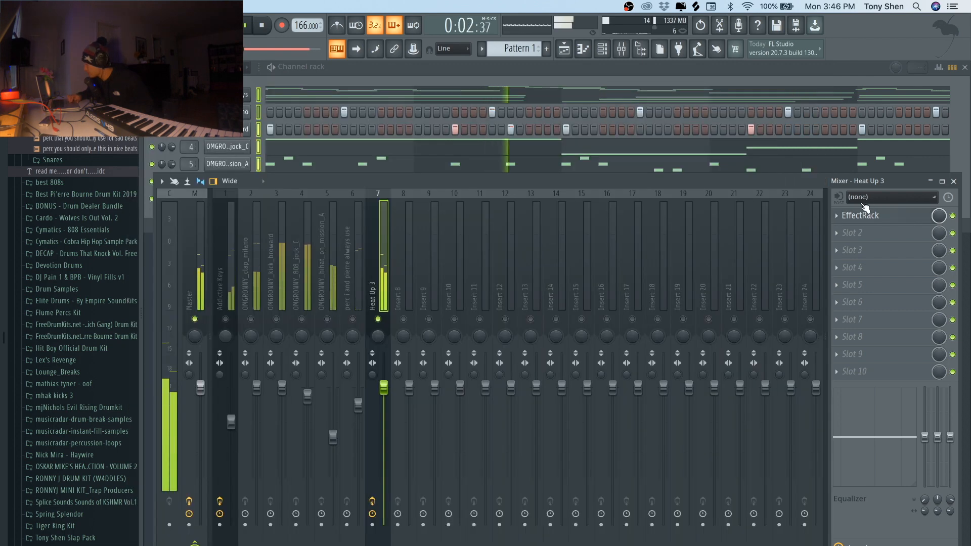
- Load Fruity Parametric EQ 2 in slot 2 of Heat Up 3, deeply cut the lows with band 1 and slightly lower band 7
{"action": "left_click", "coordinate": [854, 233]}
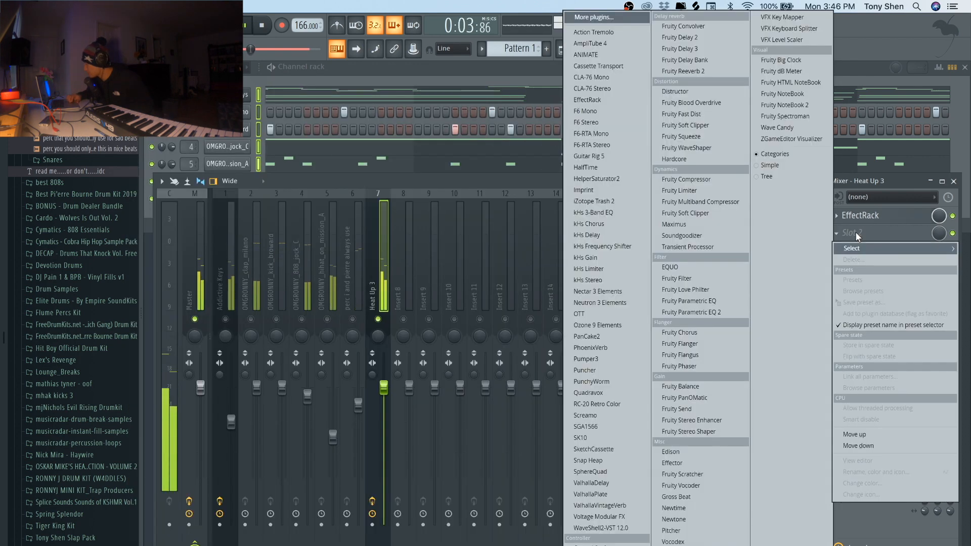
{"action": "left_click", "coordinate": [712, 314]}
{"action": "left_click_drag", "start_coordinate": [199, 203], "coordinate": [297, 243]}
{"action": "left_click_drag", "start_coordinate": [366, 205], "coordinate": [372, 213]}
{"action": "left_click_drag", "start_coordinate": [299, 242], "coordinate": [303, 243]}
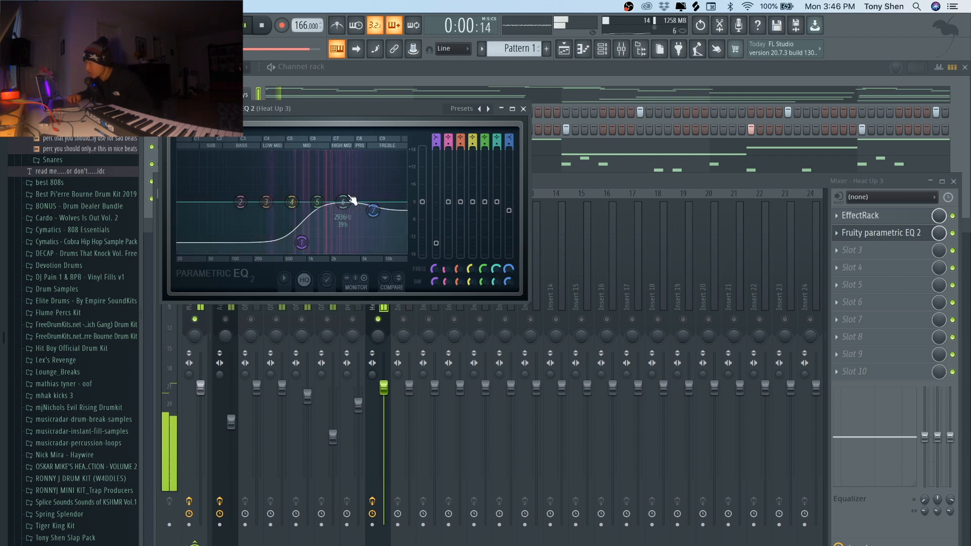
{"action": "left_click", "coordinate": [523, 109]}
- Open the Playlist and split Pattern 1 into a separate pattern for each channel
{"action": "left_click", "coordinate": [563, 49]}
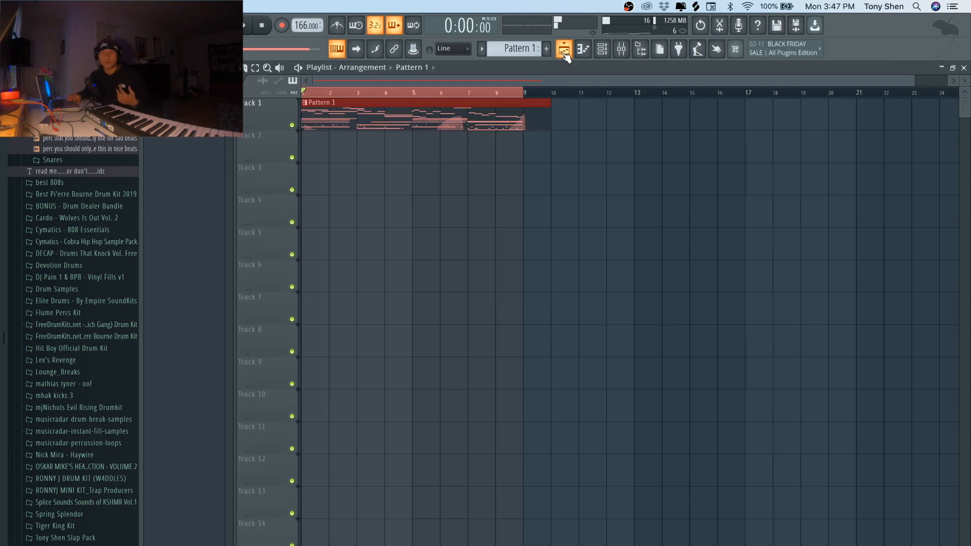
{"action": "left_click", "coordinate": [513, 48]}
{"action": "left_click", "coordinate": [568, 228]}
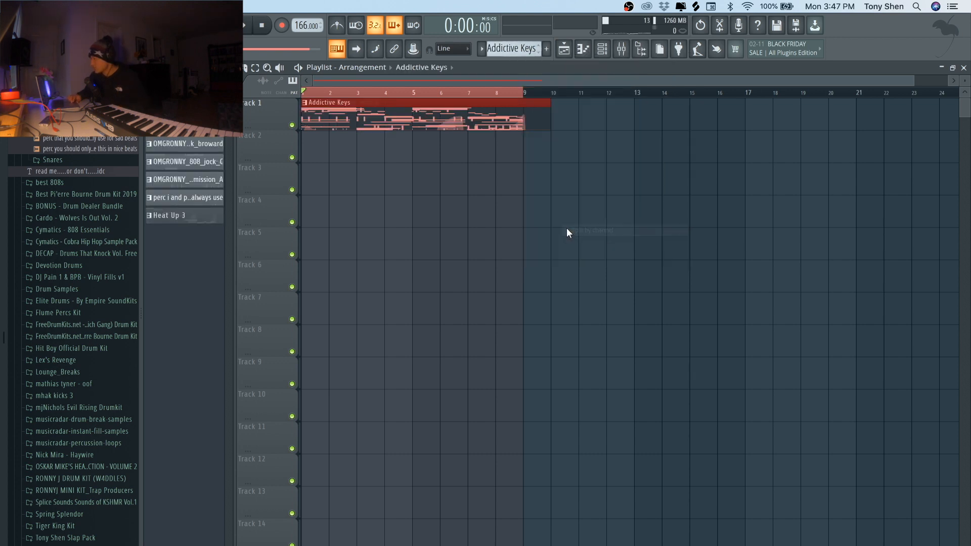
- Arrange the split patterns on separate playlist tracks, with clap, kick, 808, hi-hat and percussion on Tracks 3 to 7
{"action": "left_click", "coordinate": [416, 201], "text": "super"}
{"action": "left_click_drag", "start_coordinate": [373, 120], "coordinate": [362, 188]}
{"action": "left_click_drag", "start_coordinate": [360, 178], "coordinate": [336, 223]}
{"action": "left_click_drag", "start_coordinate": [356, 115], "coordinate": [325, 255]}
{"action": "left_click_drag", "start_coordinate": [348, 112], "coordinate": [346, 286]}
{"action": "left_click_drag", "start_coordinate": [362, 119], "coordinate": [352, 320]}
{"action": "left_click", "coordinate": [329, 103]}
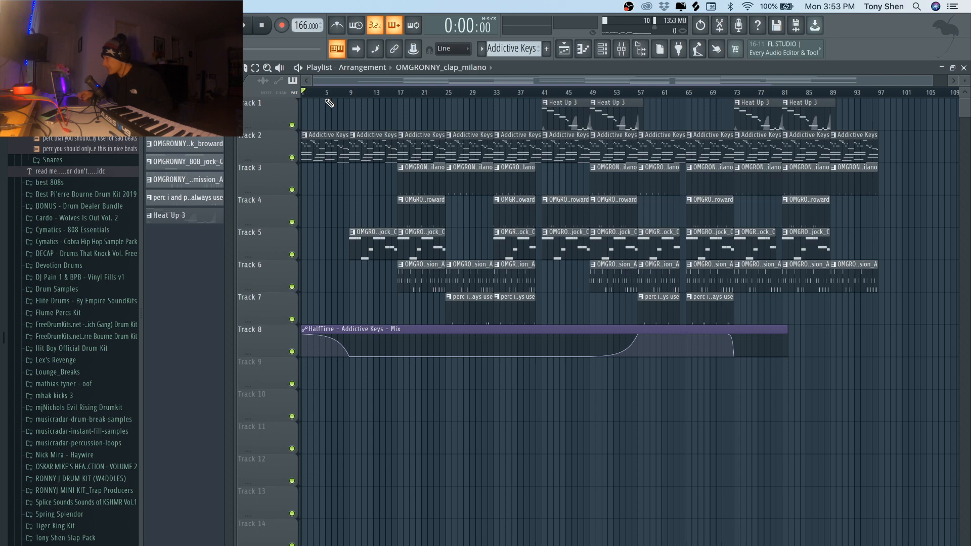
- Examine the opening section of the arrangement in the Playlist and play it briefly from the start
{"action": "scroll", "coordinate": [328, 101], "scroll_direction": "up", "scroll_amount": 5}
{"action": "left_click_drag", "start_coordinate": [347, 79], "coordinate": [329, 80]}
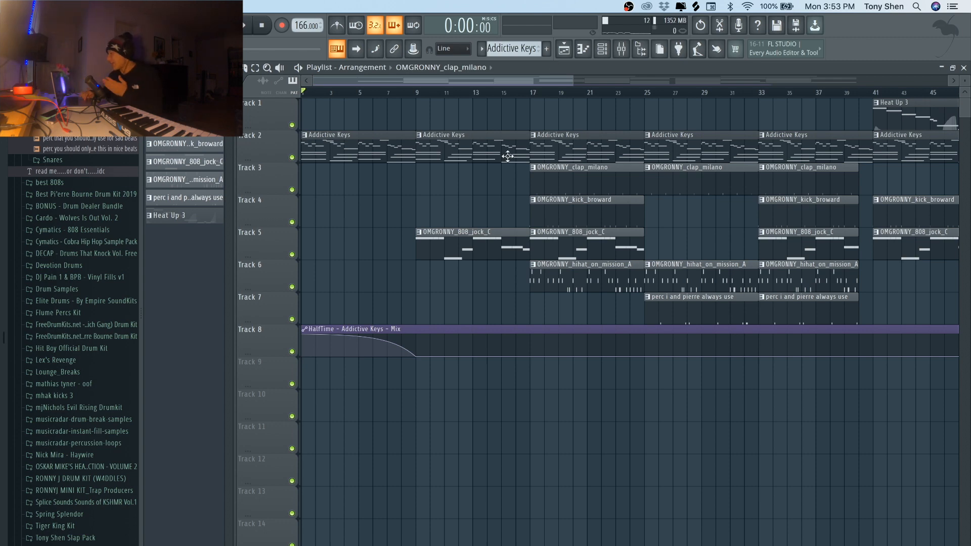
{"action": "scroll", "coordinate": [375, 217], "scroll_direction": "down", "scroll_amount": 3}
{"action": "key", "text": "space"}
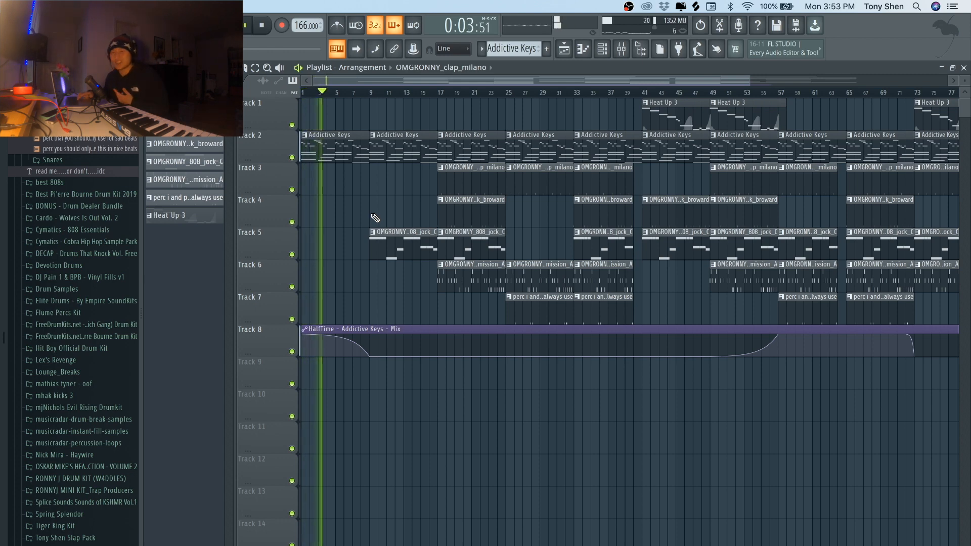
{"action": "key", "text": "space"}
- Play the arrangement from bar 57 and stop after a short listen
{"action": "left_click", "coordinate": [782, 92]}
{"action": "key", "text": "space"}
{"action": "scroll", "coordinate": [822, 116], "scroll_direction": "down", "scroll_amount": 2}
{"action": "scroll", "coordinate": [823, 115], "scroll_direction": "down", "scroll_amount": 2}
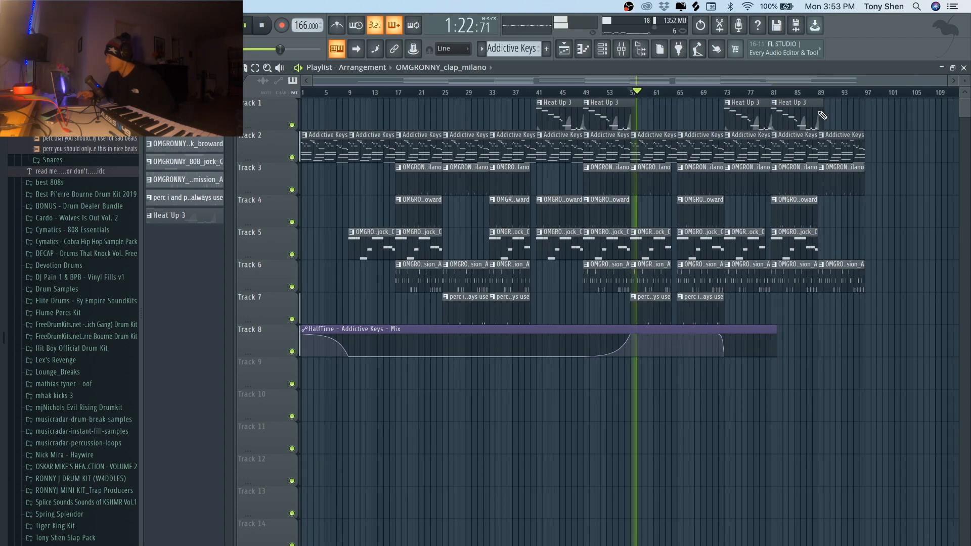
{"action": "key", "text": "space"}
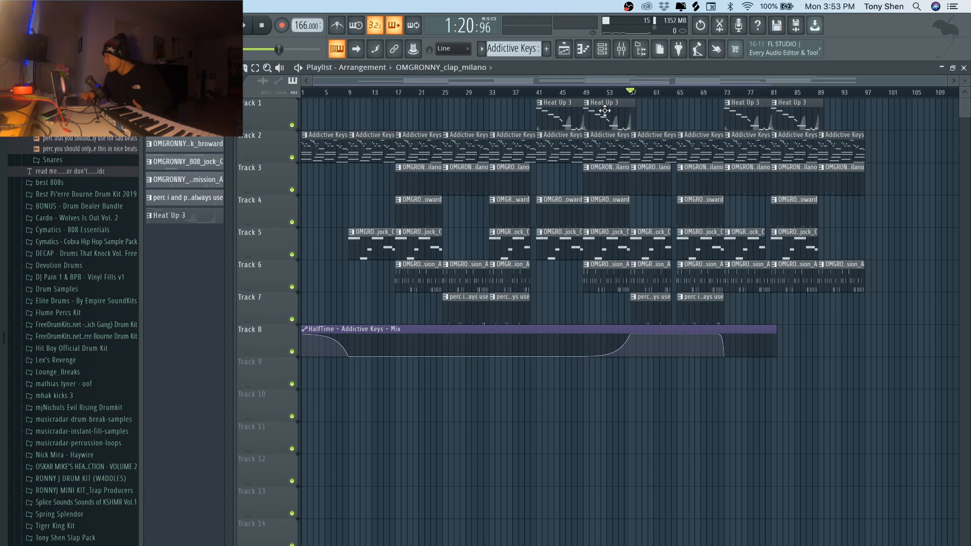
- Return the playhead to bar 1, play the arrangement through, and stop playback
{"action": "left_click_drag", "start_coordinate": [352, 94], "coordinate": [277, 101]}
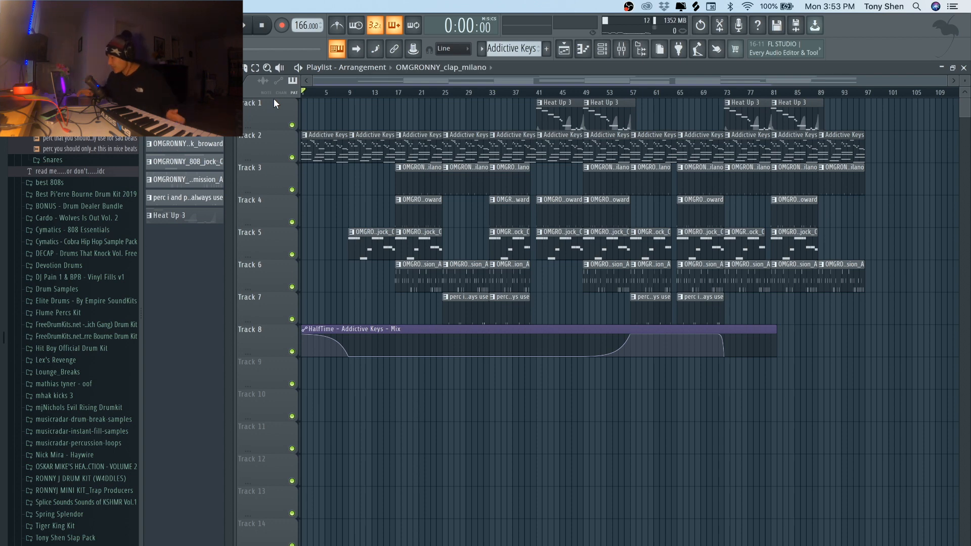
{"action": "key", "text": "space"}
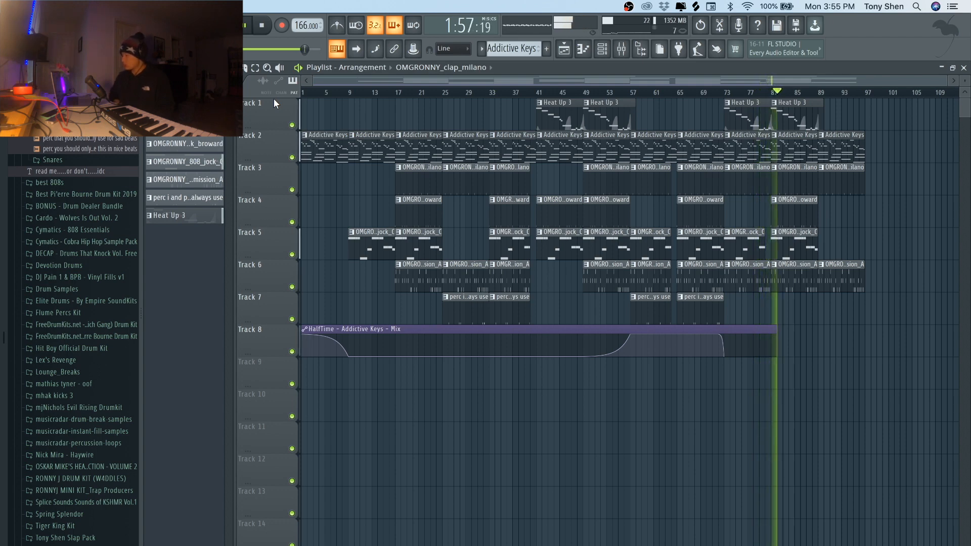
{"action": "key", "text": "space"}
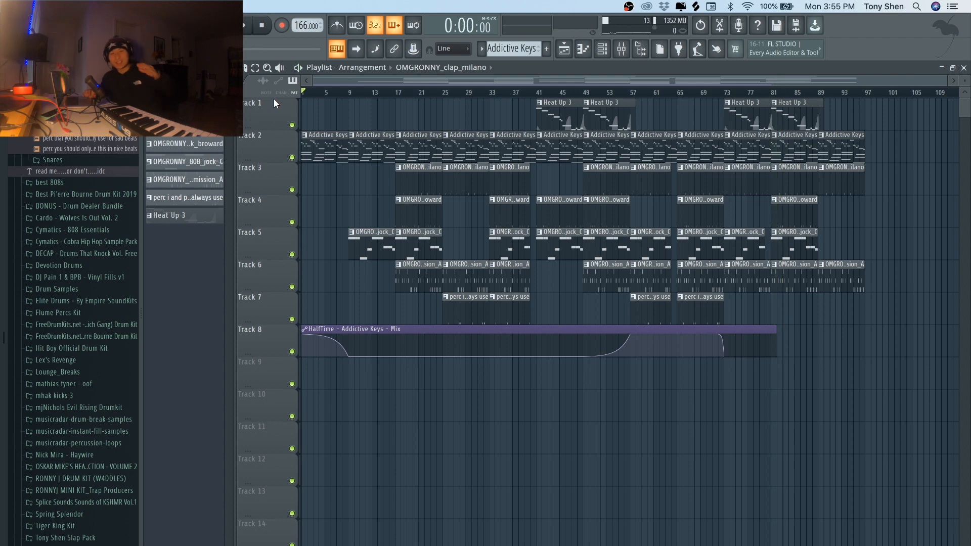